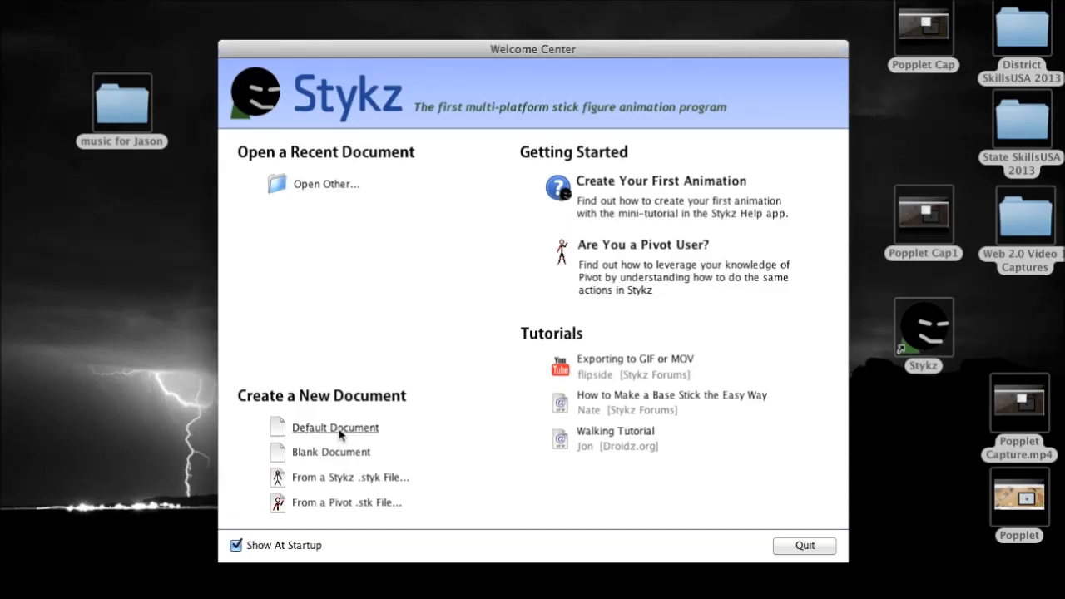
Create a new default stage with a stick figure and show the backdrop behind it.
left_click(336, 428)
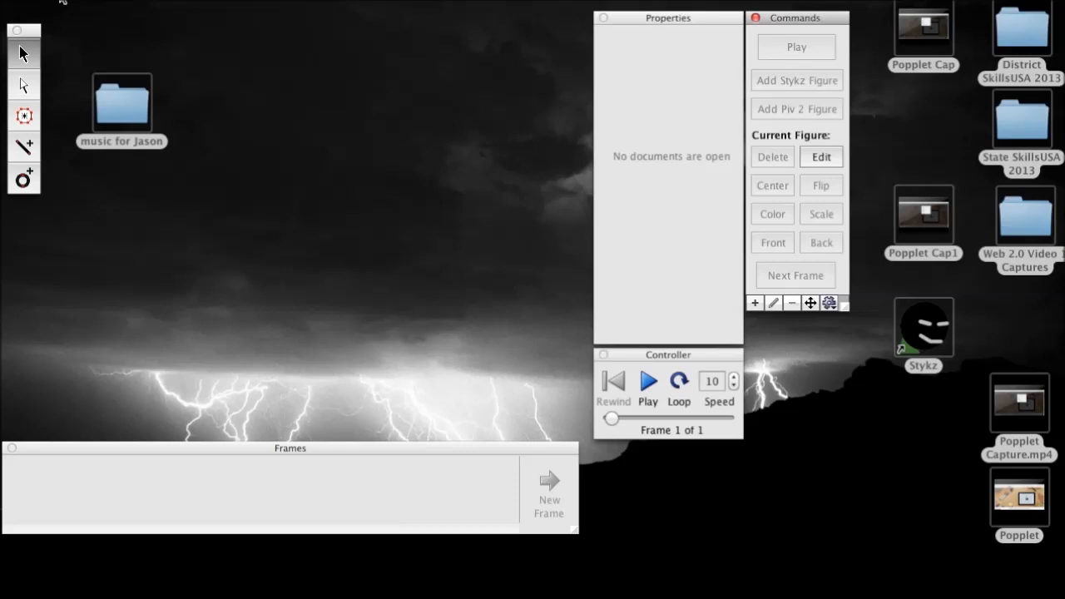
key("super+n")
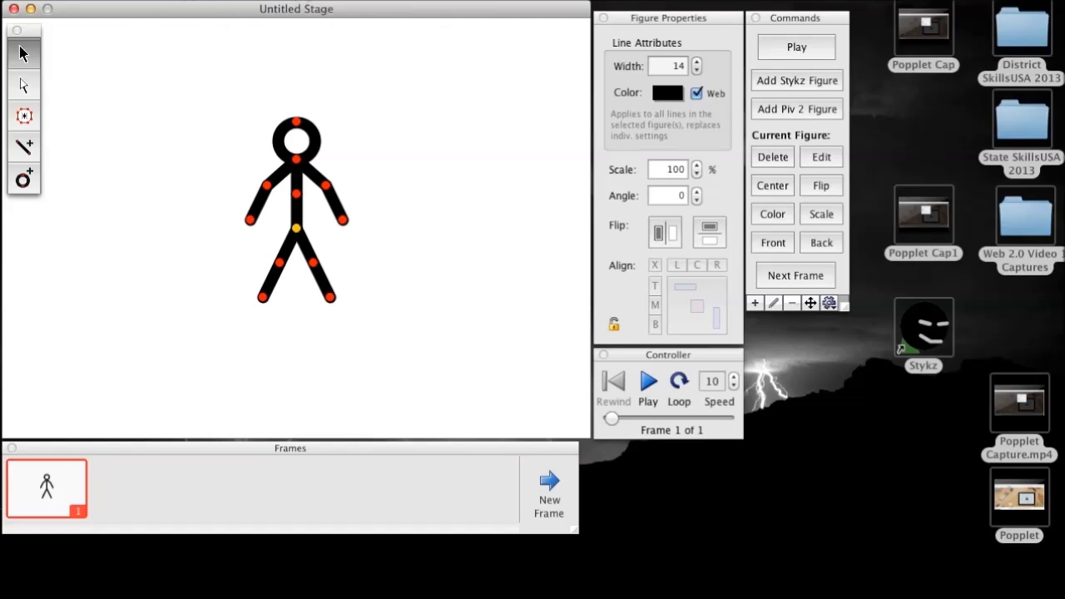
left_click(287, 0)
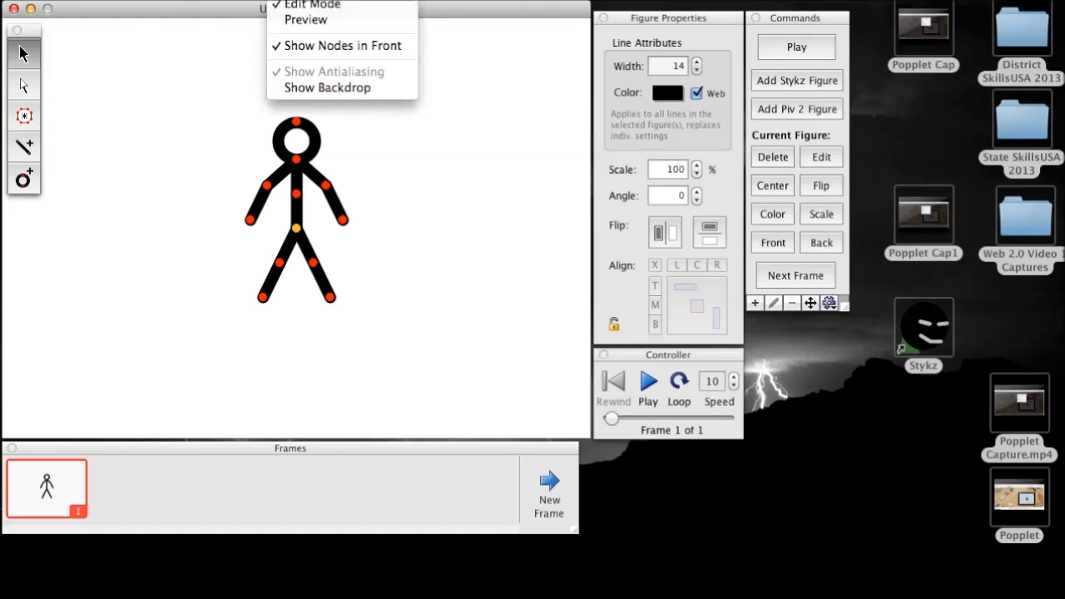
left_click(333, 88)
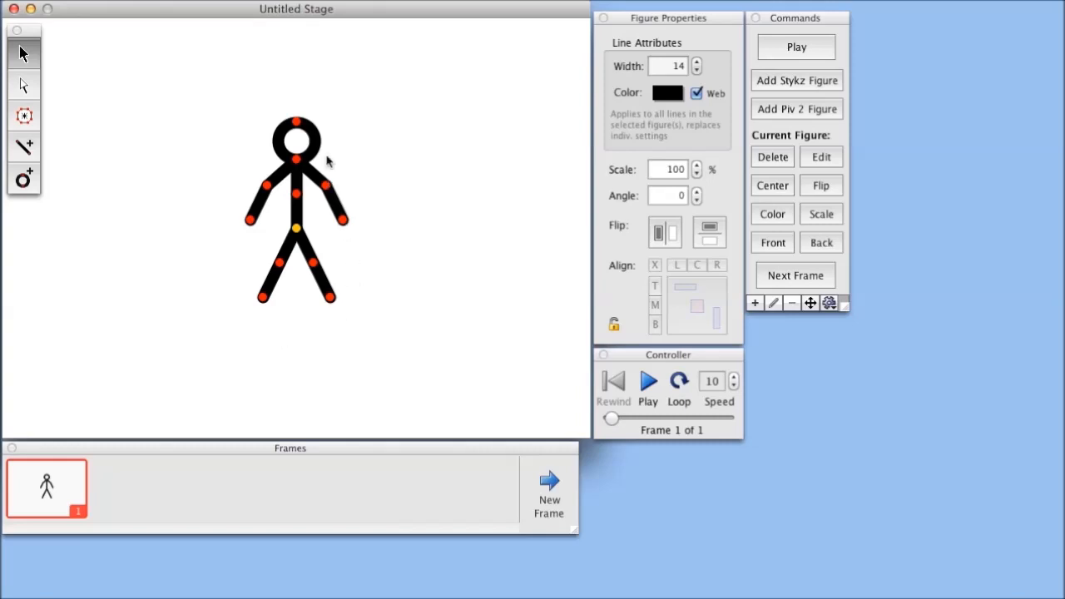
Slightly adjust the figure's head, left-hand elbow and left-hand foot, and shift the whole figure by its orange node.
mouse_move(296, 120)
left_mouse_down()
mouse_move(308, 125)
mouse_move(281, 125)
mouse_move(297, 122)
left_mouse_up()
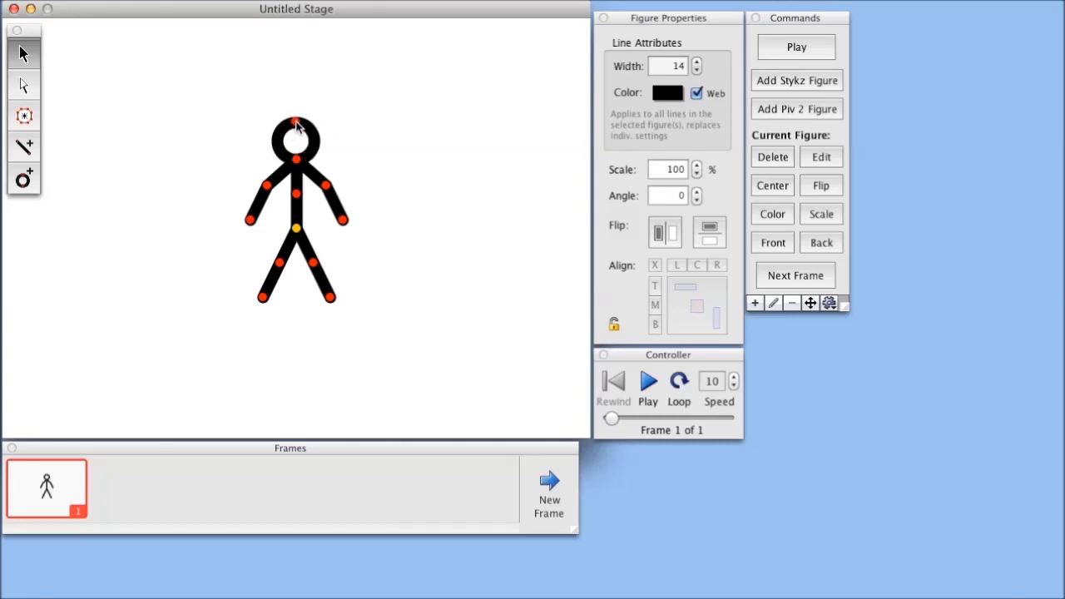
mouse_move(267, 190)
left_mouse_down()
mouse_move(233, 195)
mouse_move(266, 180)
left_mouse_up()
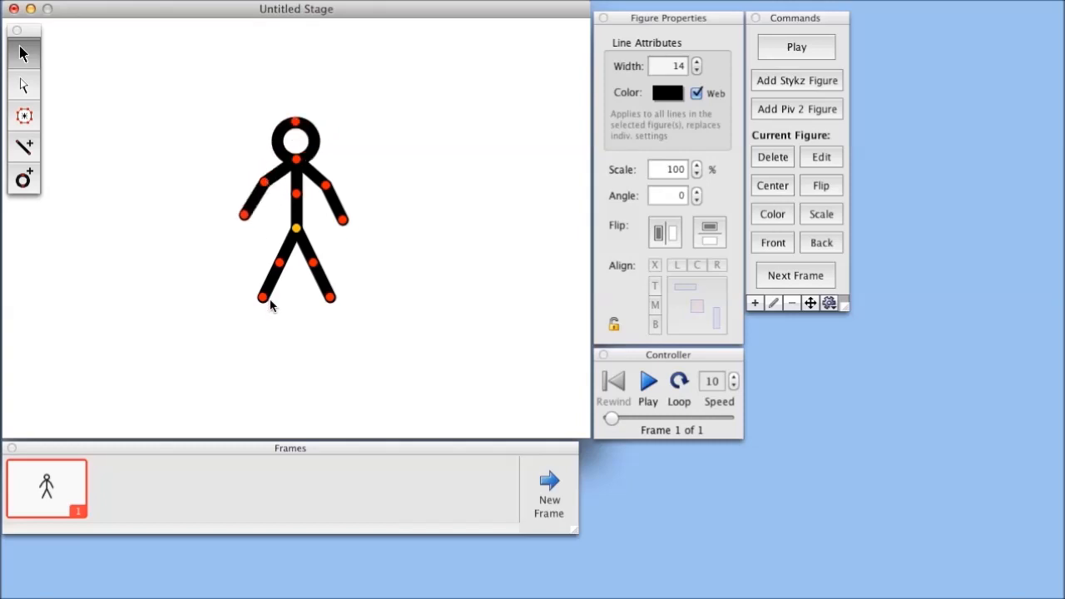
left_click_drag(245, 281, 264, 298)
mouse_move(297, 235)
left_mouse_down()
mouse_move(356, 238)
mouse_move(197, 238)
mouse_move(300, 247)
mouse_move(308, 237)
mouse_move(299, 232)
left_mouse_up()
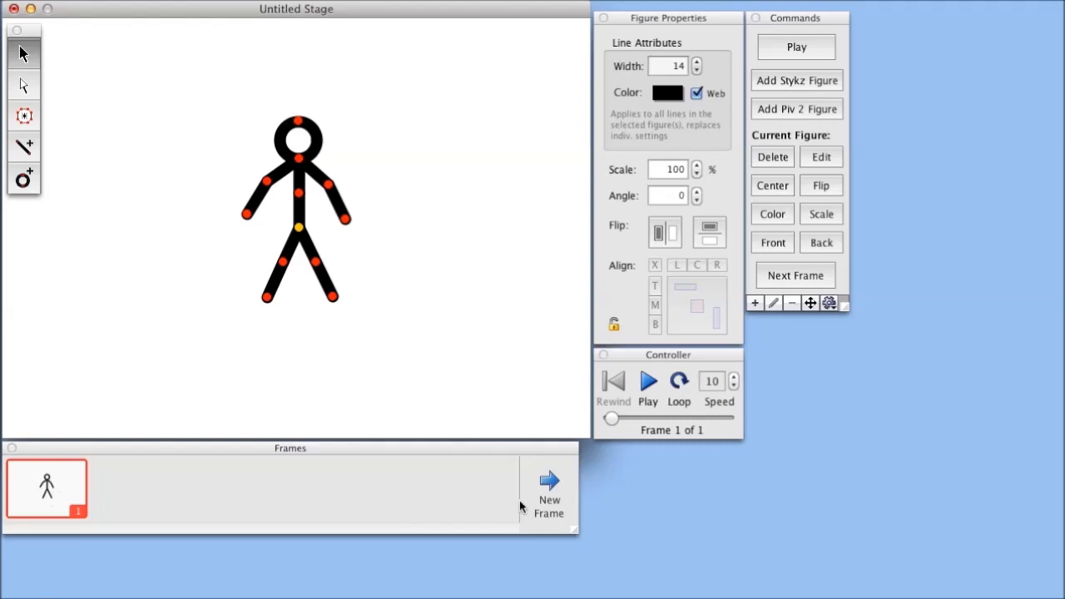
Add four new frames holding the same pose, up to frame 5.
left_click(560, 497)
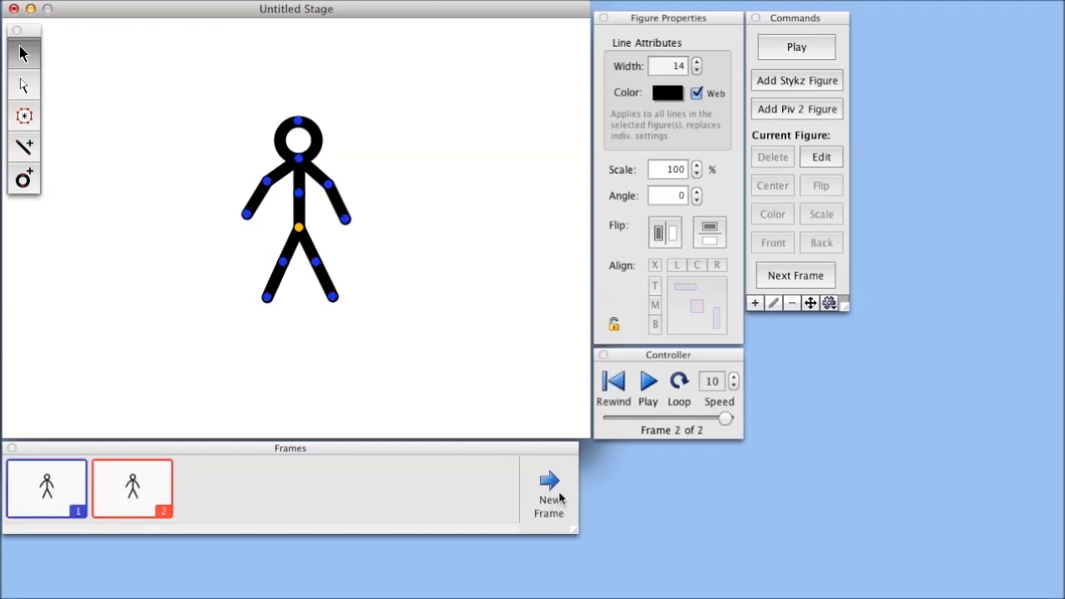
left_click(559, 497)
left_click(560, 497)
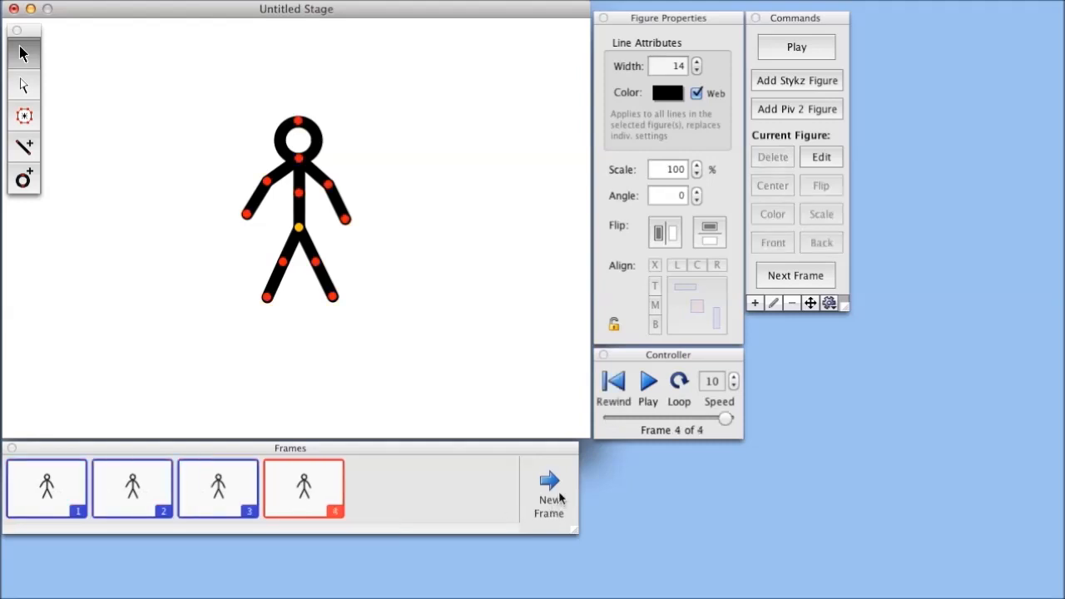
left_click(559, 498)
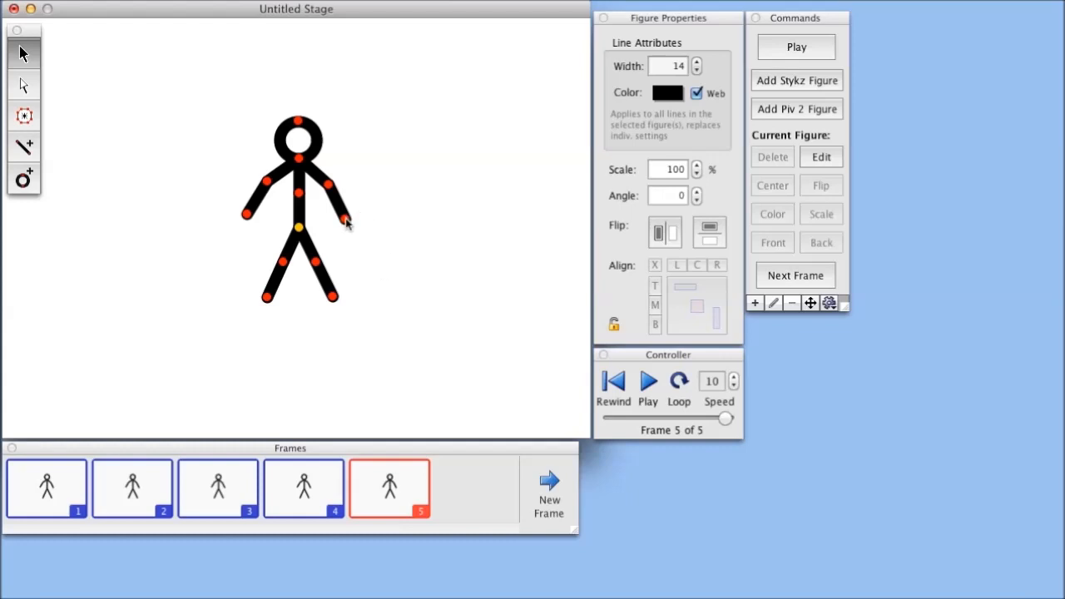
Swing the right-hand forearm outward in line with the upper arm in frame 5 and add frames up to frame 10.
left_click_drag(345, 219, 345, 215)
left_click(536, 487)
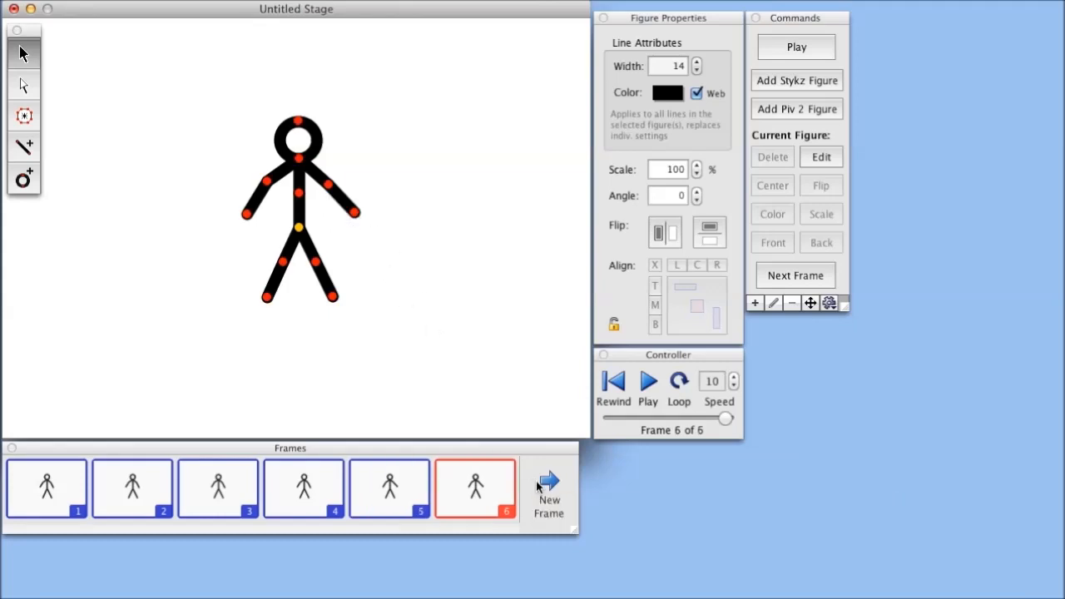
left_click(537, 487)
left_click(537, 487)
left_click(537, 486)
left_click(536, 487)
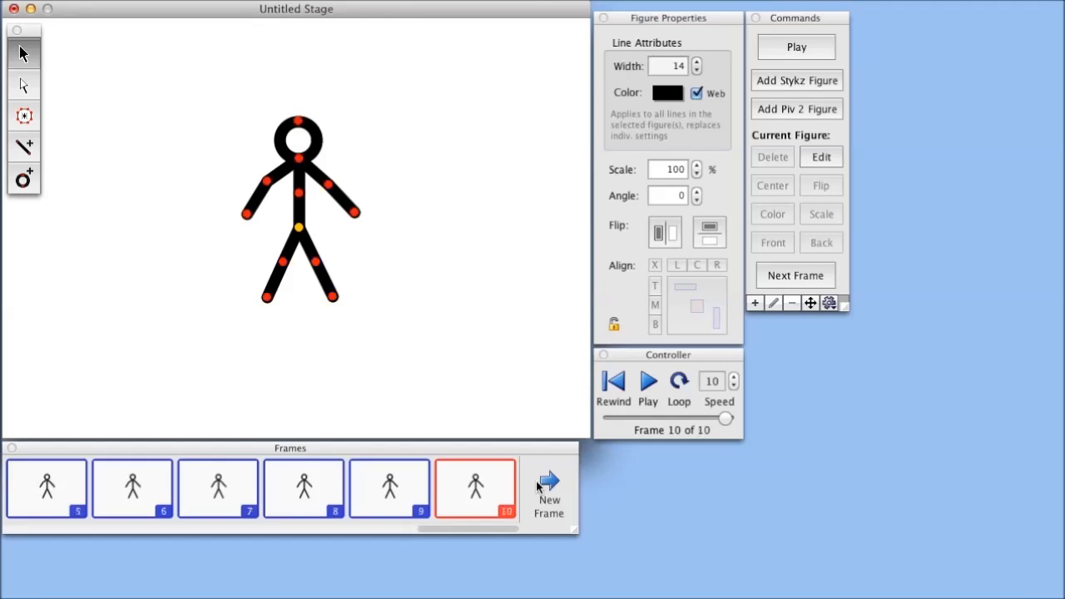
Raise the right-hand forearm in two stages to horizontal from frame 10, holding each pose over new frames up to frame 19.
left_click_drag(356, 214, 364, 201)
left_click(551, 487)
left_click(551, 487)
left_click_drag(361, 202, 368, 187)
left_click(549, 489)
left_click(549, 489)
Raise the right-hand forearm slightly above horizontal in frame 19 and add frames up to frame 24.
left_click_drag(366, 187, 363, 171)
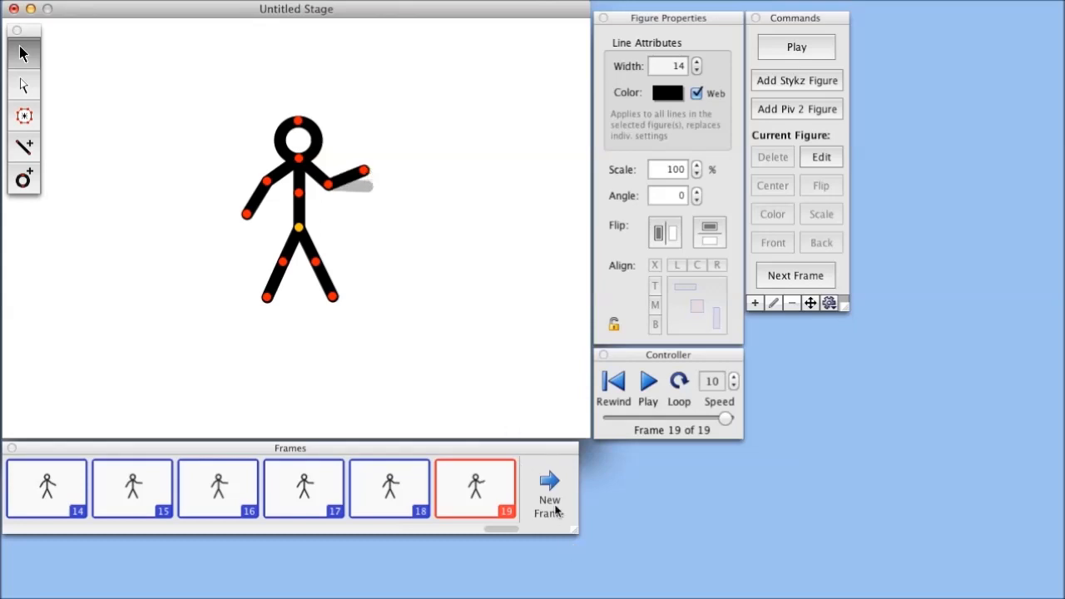
left_click(549, 493)
left_click(549, 493)
key("Return")
key("Return")
key("Return")
Raise the right-hand forearm to a steep upward diagonal in frame 24 and hold it over new frames up to frame 30.
left_click(364, 171)
left_click_drag(368, 173, 356, 158)
left_click(552, 491)
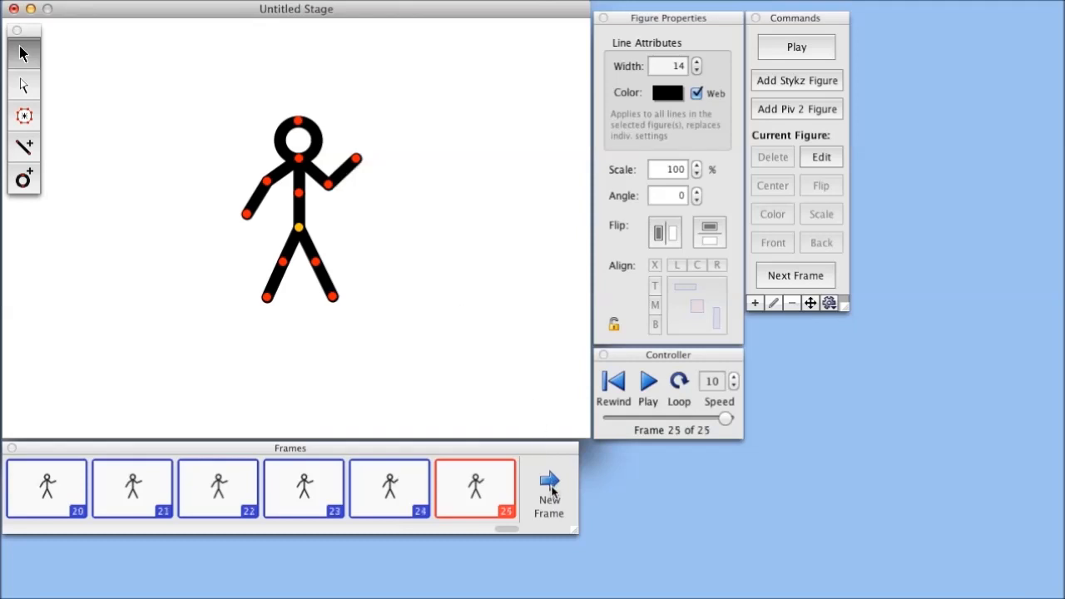
left_click(549, 491)
key("Return")
key("Return")
key("Return")
key("Return")
Lower the right-hand forearm to slightly above horizontal in frame 30 and add frames up to frame 35.
left_click_drag(356, 160, 361, 168)
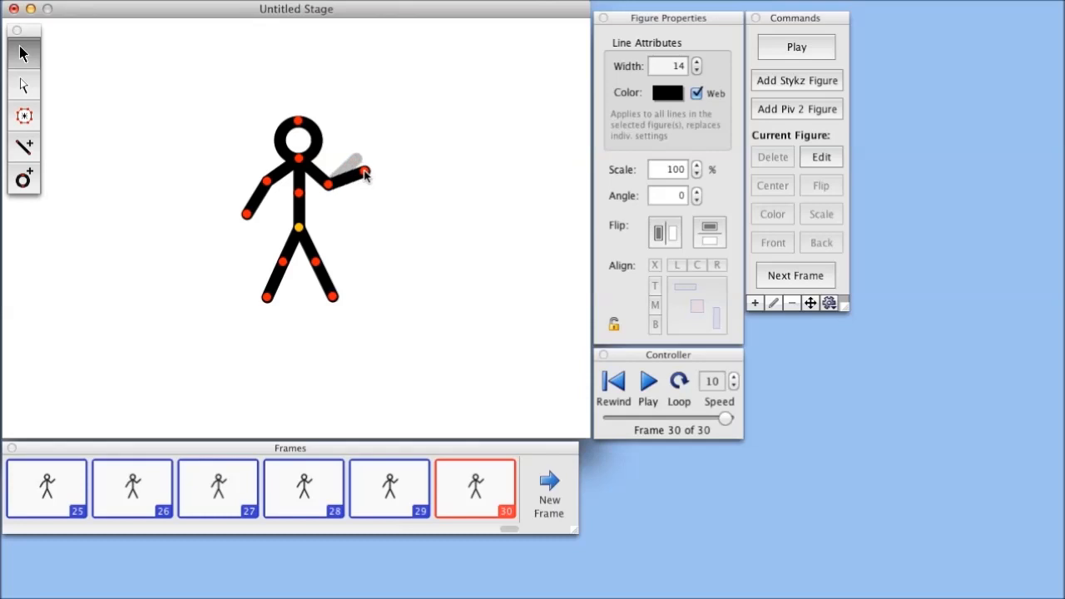
left_click(556, 499)
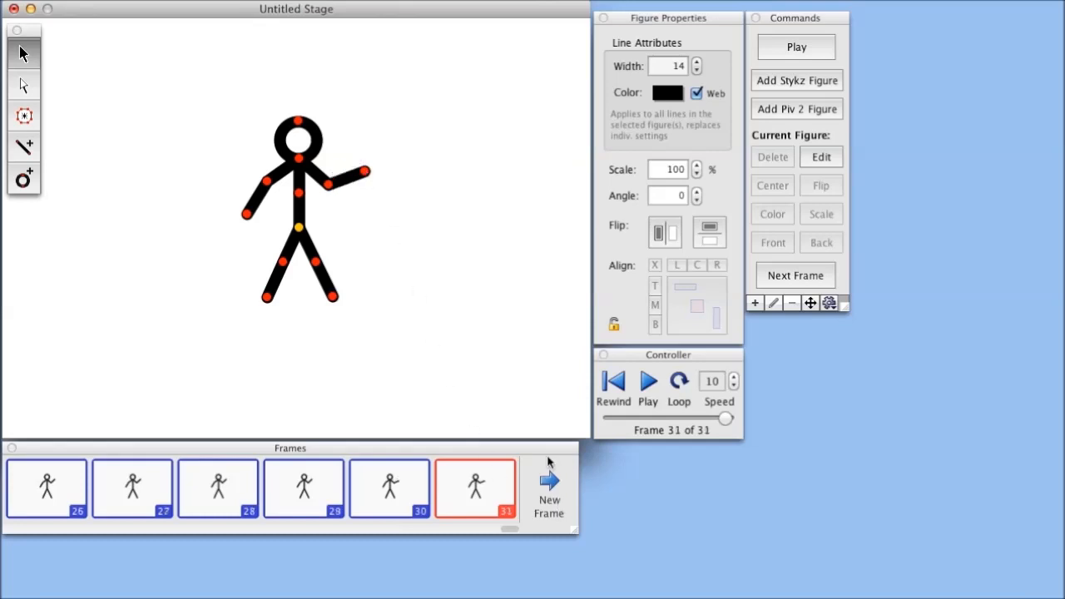
key("Return")
key("Return")
key("Return")
key("Return")
Lower the right-hand forearm to horizontal in frame 35 and hold the pose over new frames up to frame 41.
left_click_drag(365, 172, 366, 183)
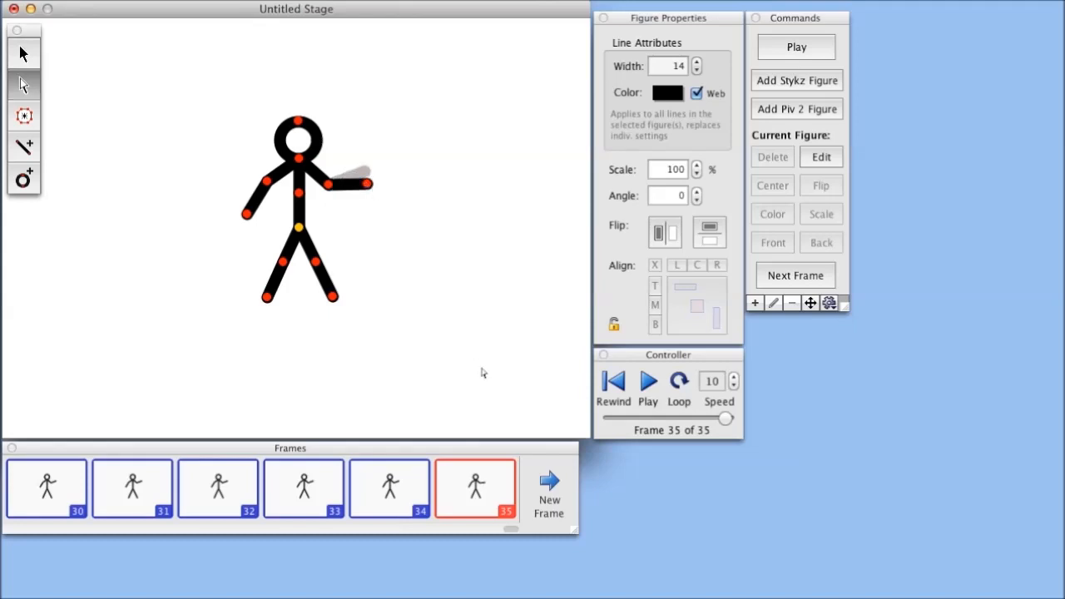
left_click(552, 503)
key("Return")
key("Return")
key("Return")
key("Return")
key("Return")
Lower the right-hand forearm slightly below horizontal in frame 41 and hold the pose over several new frames.
key("a")
left_click_drag(367, 184, 365, 198)
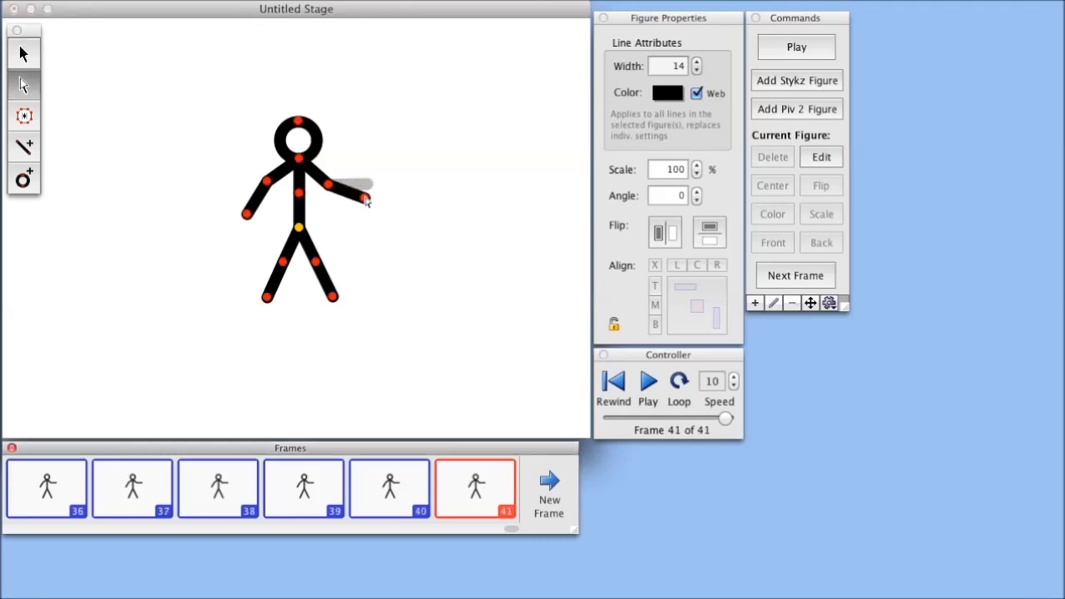
left_click(545, 497)
left_click(546, 498)
left_click(549, 498)
left_click(551, 498)
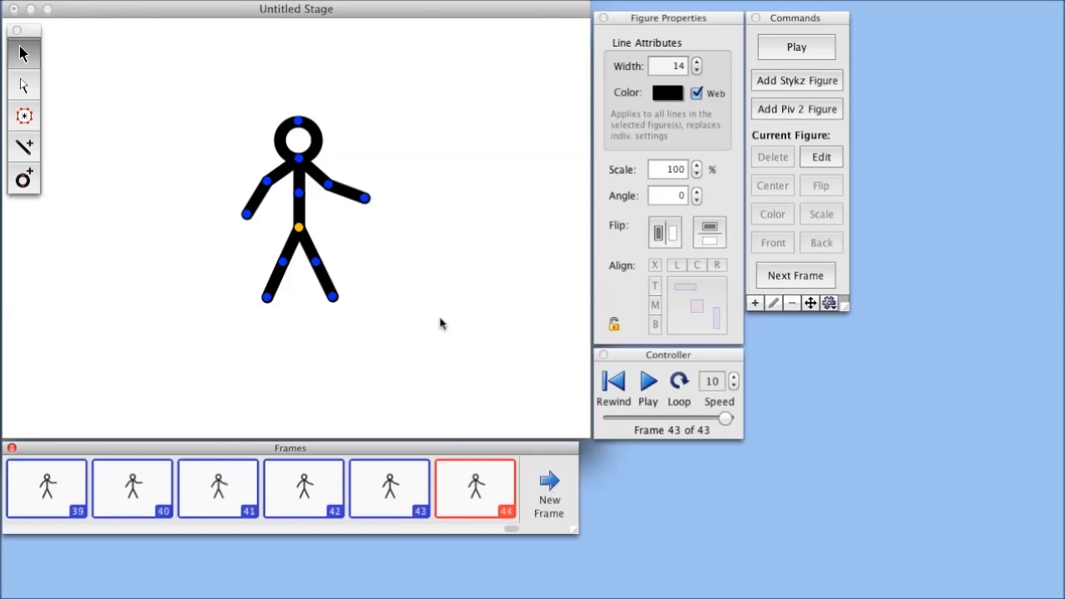
key("super+r")
key("super+r")
Lower the right-hand forearm a little further and hold the pose over new frames up to frame 53.
left_click_drag(364, 198, 359, 208)
left_click(555, 503)
key("super+r")
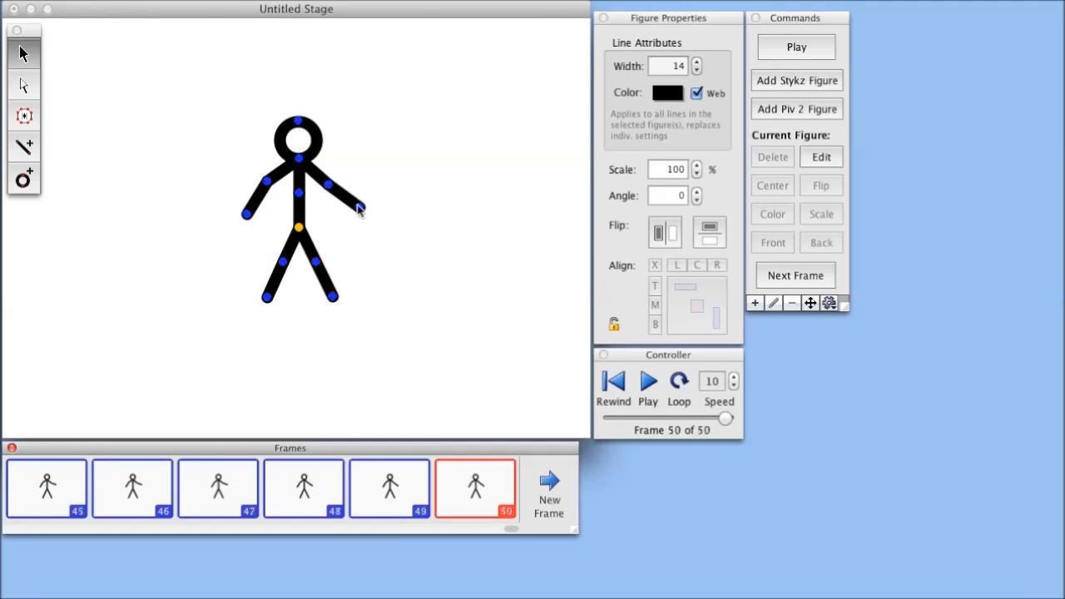
key("super+r")
key("super+r")
key("super+r")
Lower the right-hand forearm back in line with the upper arm in frame 53 and add frames up to frame 62.
left_click_drag(358, 208, 354, 213)
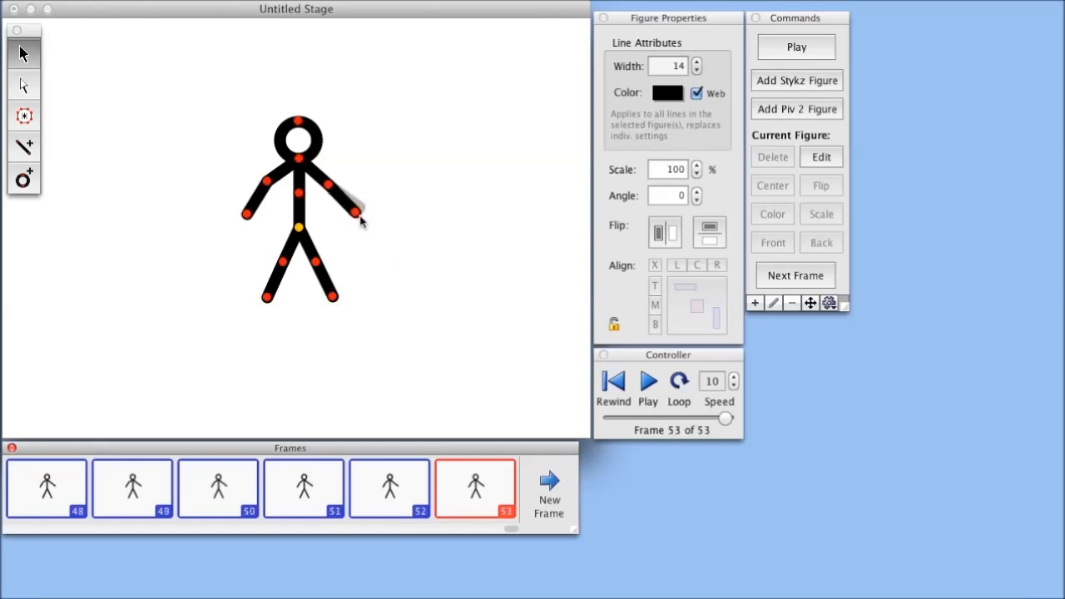
left_click(554, 491)
double_click(555, 492)
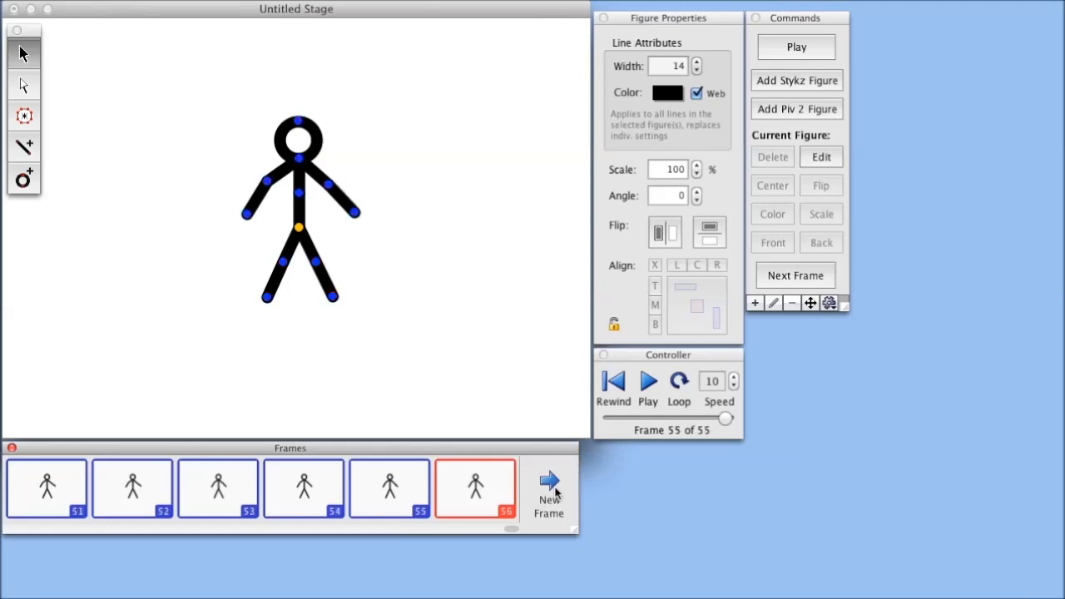
left_click(555, 492)
left_click(554, 493)
left_click(554, 490)
left_click(554, 490)
Preview the animation once, turn on looping and play it again before returning to the stage.
left_click(648, 382)
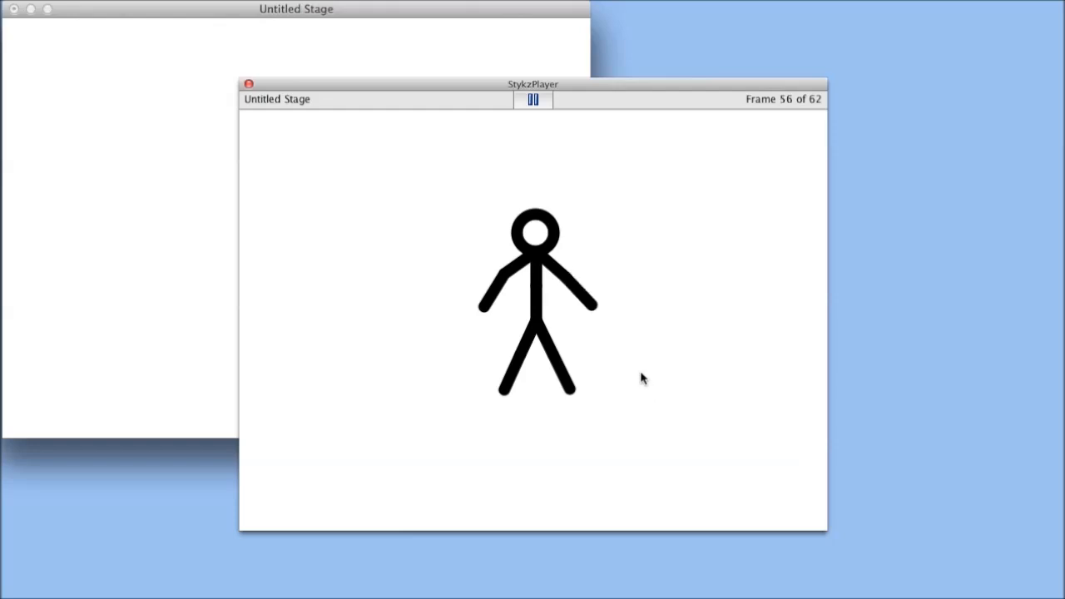
left_click(574, 100)
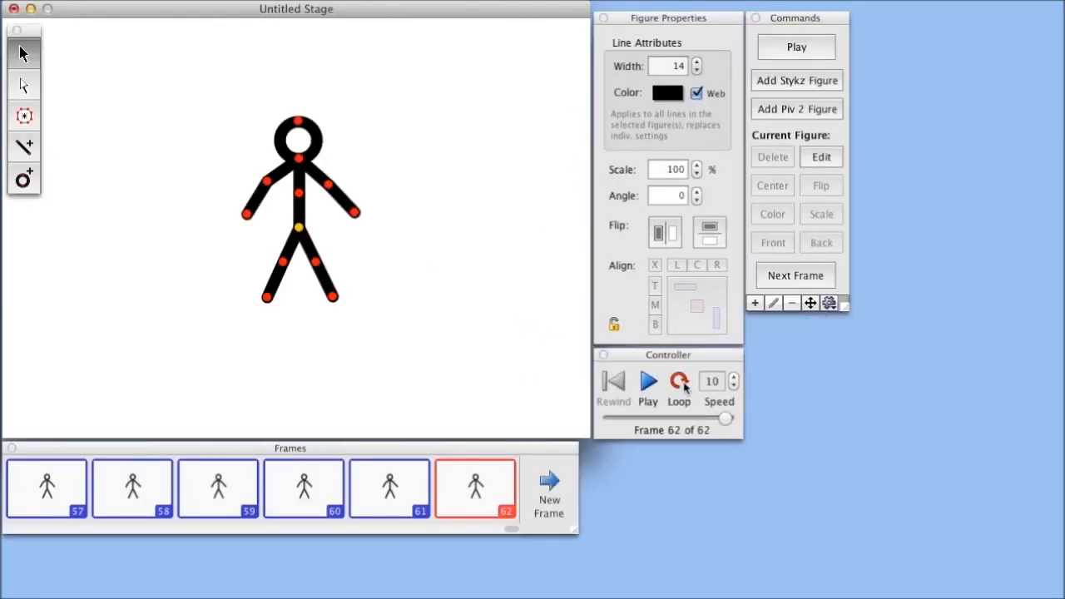
left_click(648, 382)
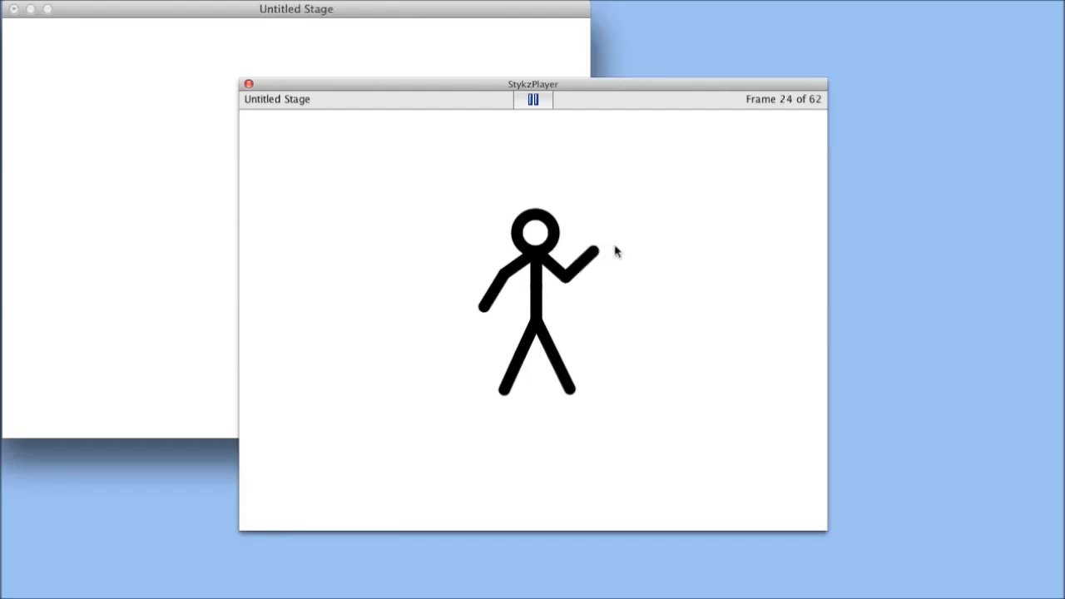
left_click(537, 100)
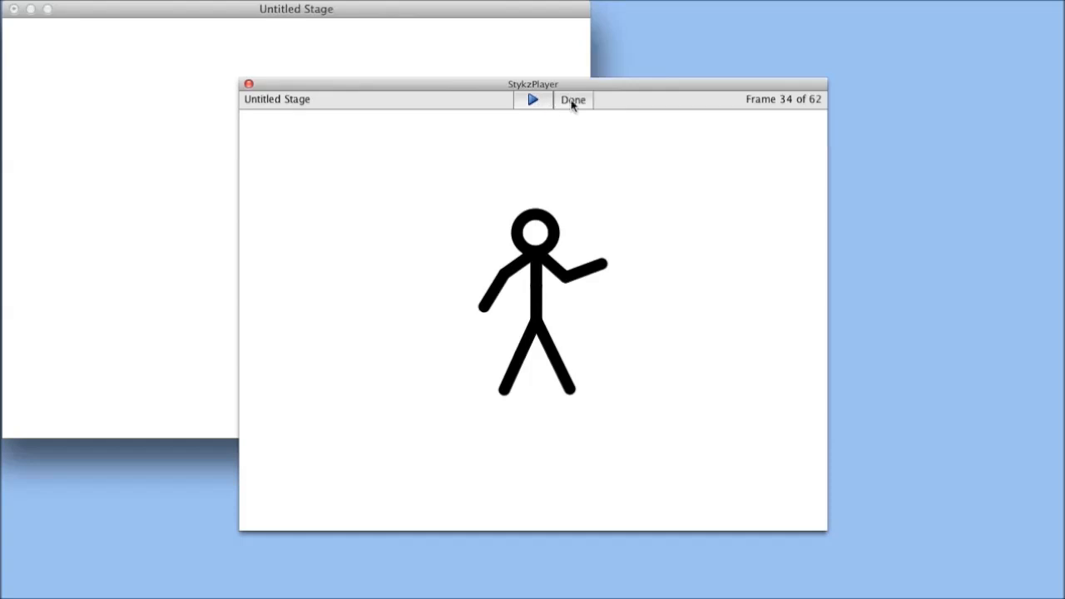
left_click(572, 102)
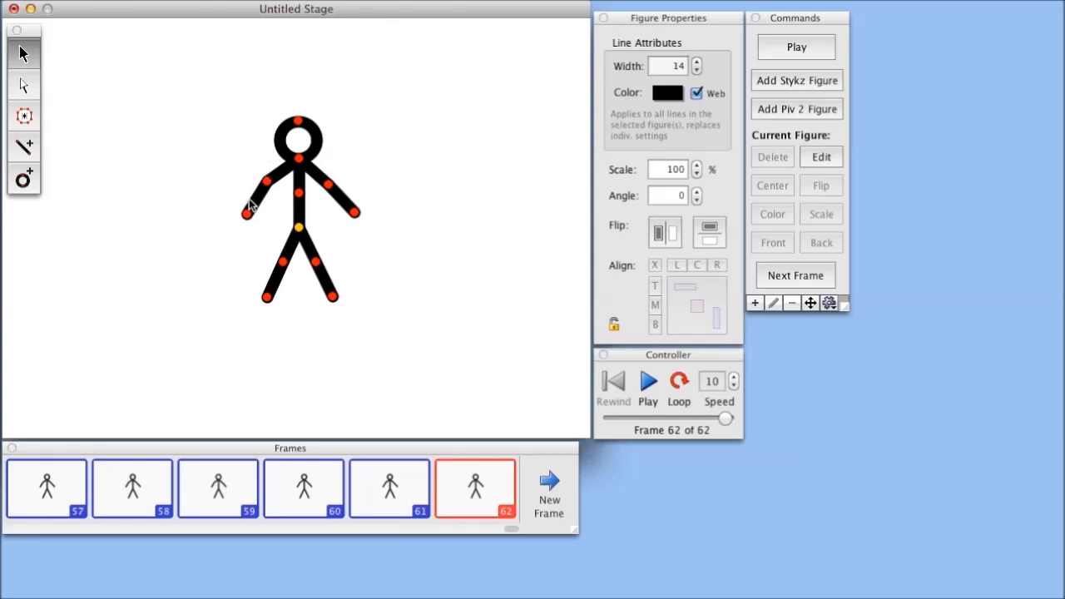
Swing the left-hand forearm outward in line with its upper arm in frame 62 and add frames up to frame 67.
left_click_drag(247, 214, 241, 205)
left_click(549, 495)
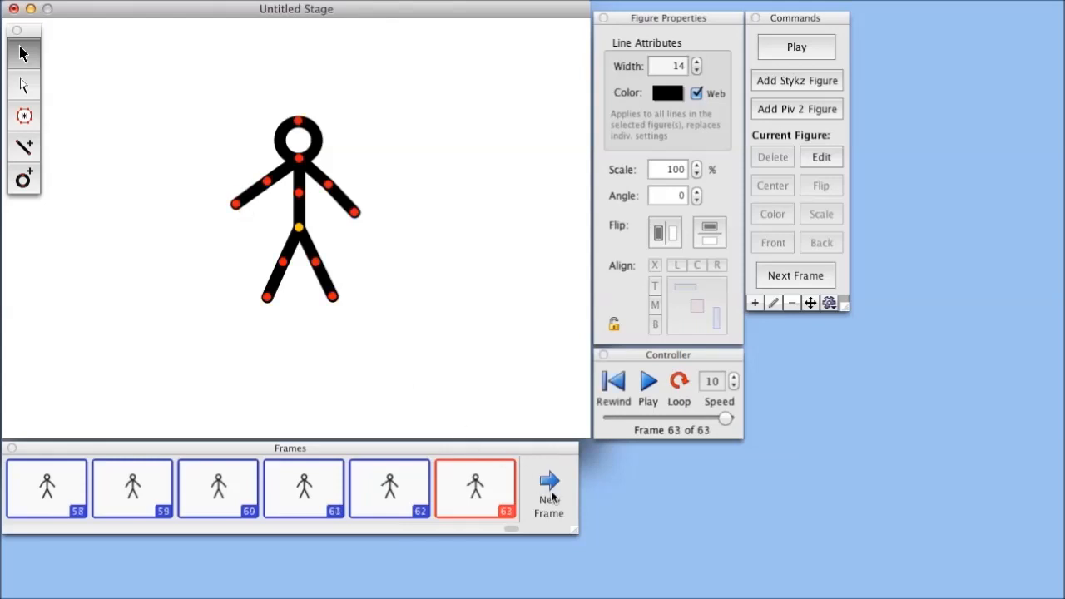
key("super+r")
key("super+r")
key("super+r")
Raise the left-hand forearm to about horizontal in frame 67 and hold the pose over several new frames.
left_click_drag(236, 206, 229, 183)
key("super+r")
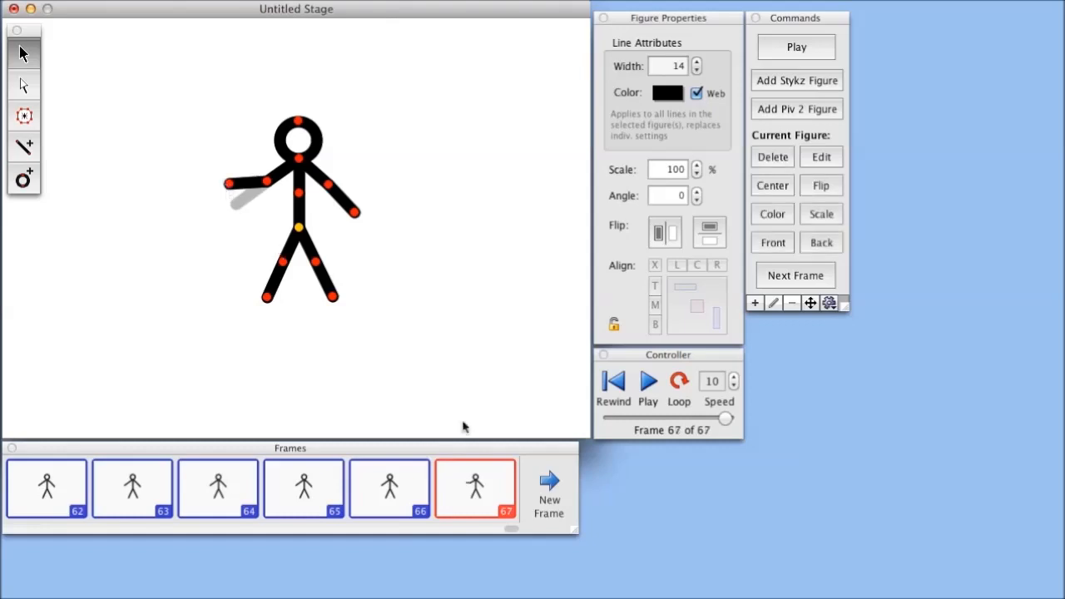
left_click(549, 482)
key("super+r")
key("super+r")
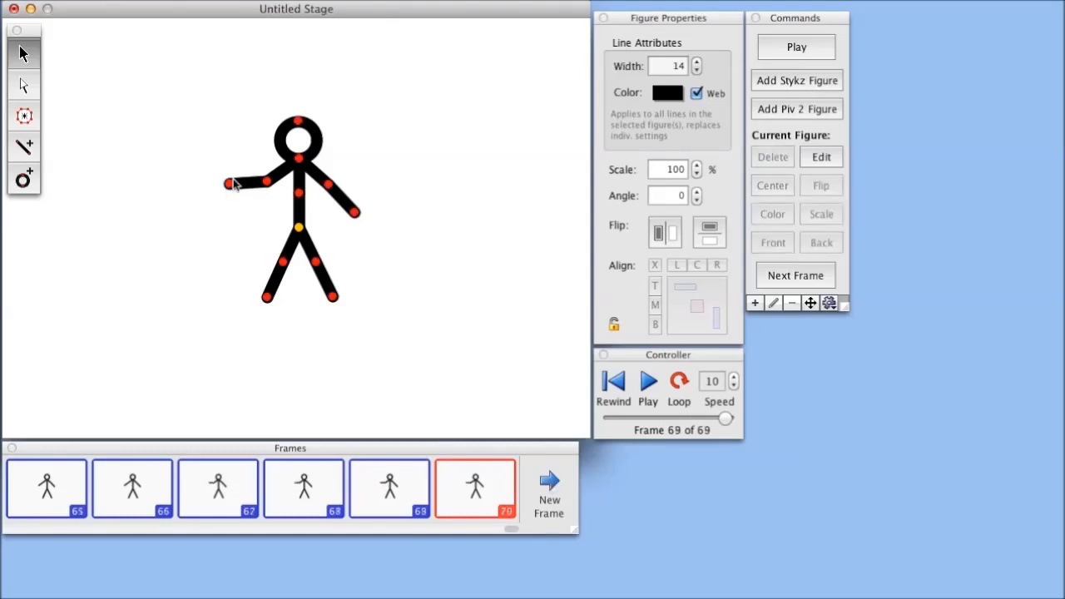
key("super+r")
Raise the left-hand forearm above horizontal and hold the pose over new frames up to frame 77.
left_click_drag(228, 172, 230, 156)
left_click(556, 491)
left_click(556, 491)
key("super+r")
key("super+r")
key("super+r")
key("super+r")
Raise the left-hand forearm slightly higher in frame 77 and hold the pose over new frames up to frame 85.
left_click_drag(231, 168, 233, 160)
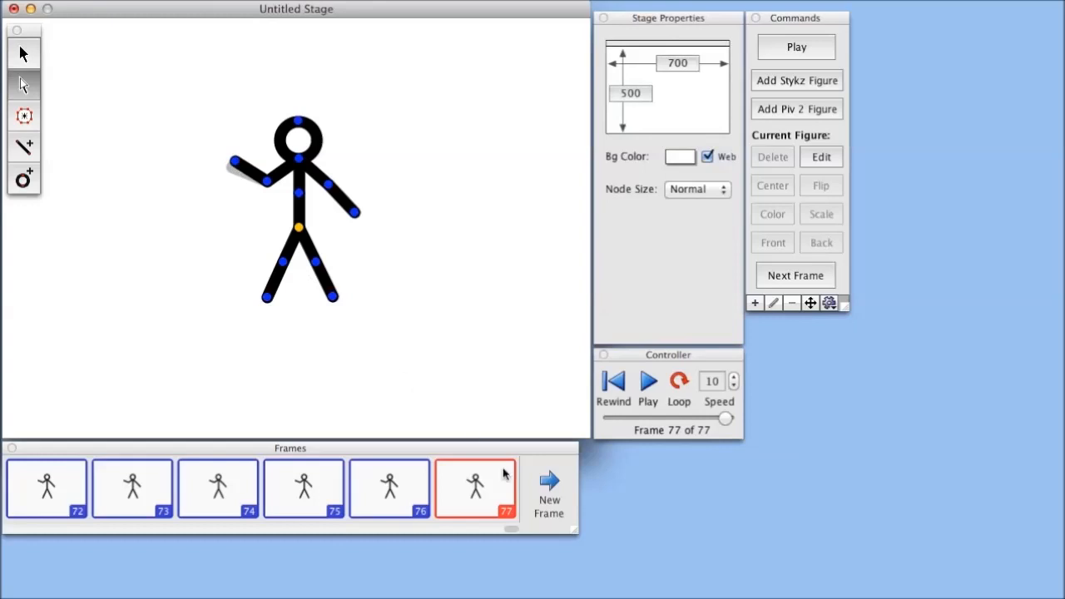
left_click(549, 493)
left_click(549, 494)
left_click(549, 493)
key("super+r")
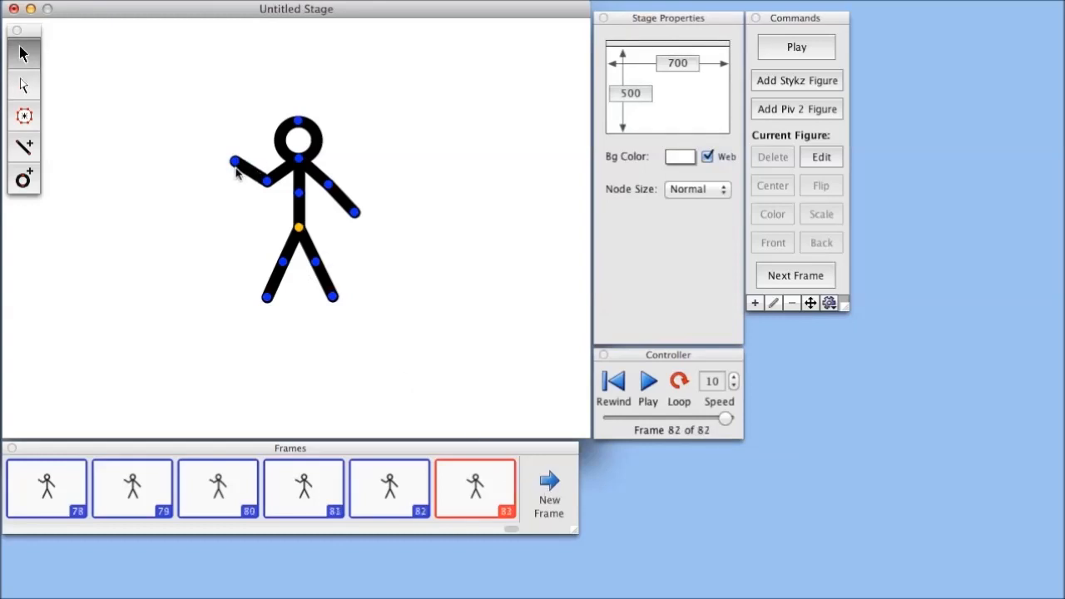
key("super+r")
key("super+r")
Select the left-hand forearm segment in frame 85 and lower it to slightly above horizontal.
left_click(233, 168)
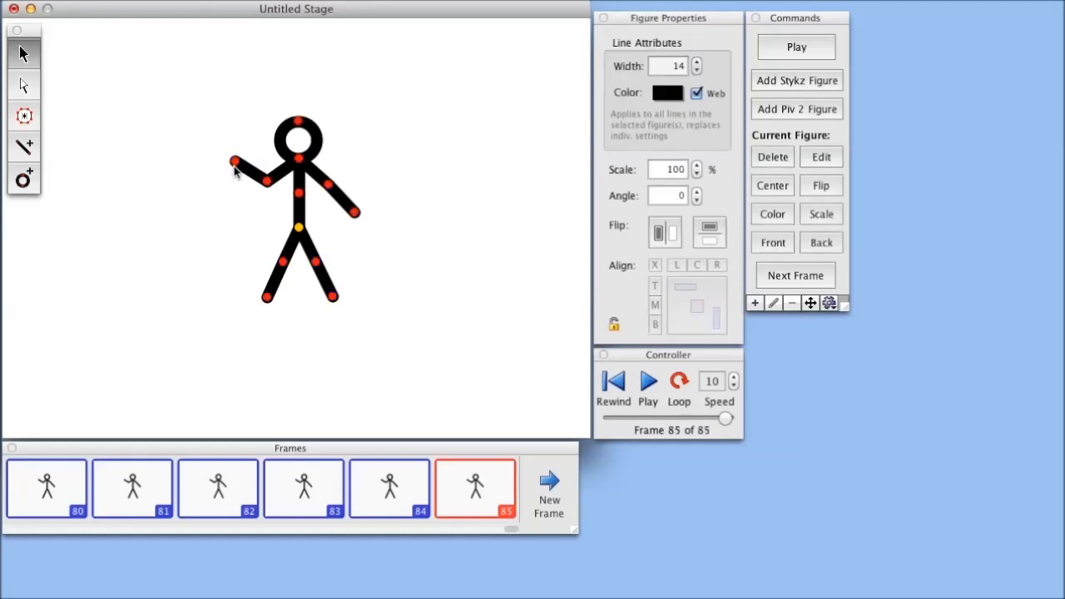
key("a")
left_click_drag(235, 169, 231, 167)
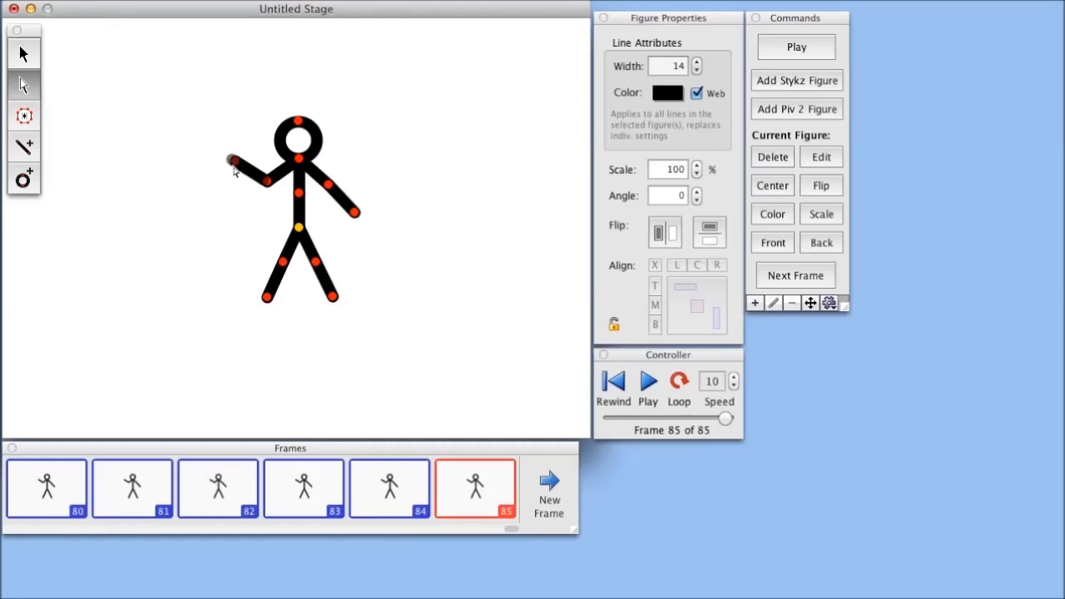
left_click(235, 170)
left_click_drag(235, 165, 227, 173)
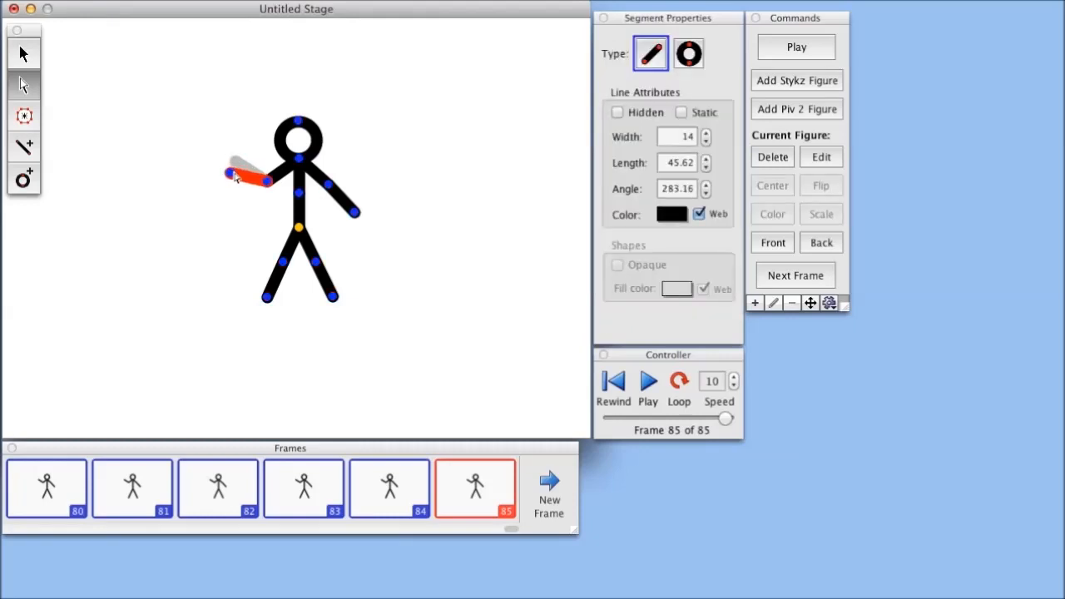
Hold the pose with the left-hand forearm slightly above horizontal over new frames up to frame 92.
left_click(545, 491)
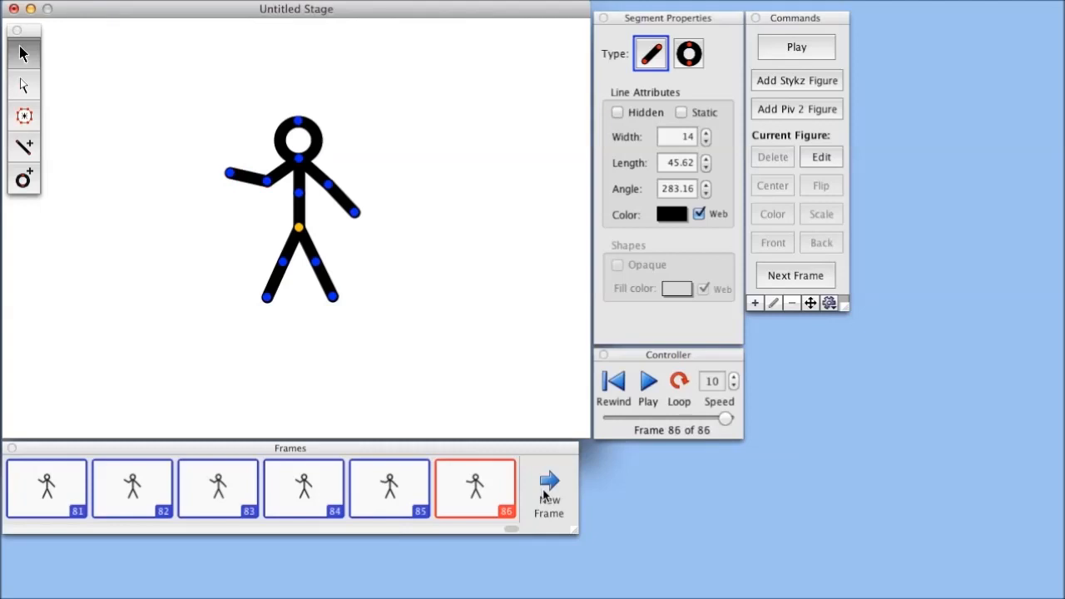
left_click(545, 490)
key("super+r")
key("super+r")
key("super+r")
key("super+r")
key("super+r")
Lower the left-hand forearm to about 261° in frame 92 and hold the pose over new frames up to frame 97.
left_click(234, 181)
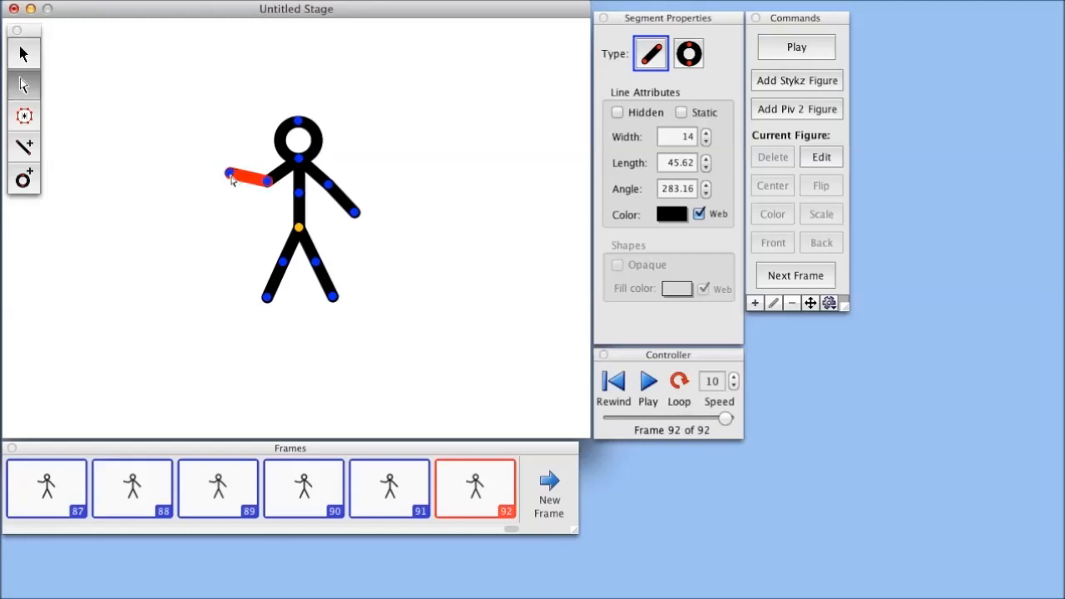
left_click_drag(233, 181, 230, 188)
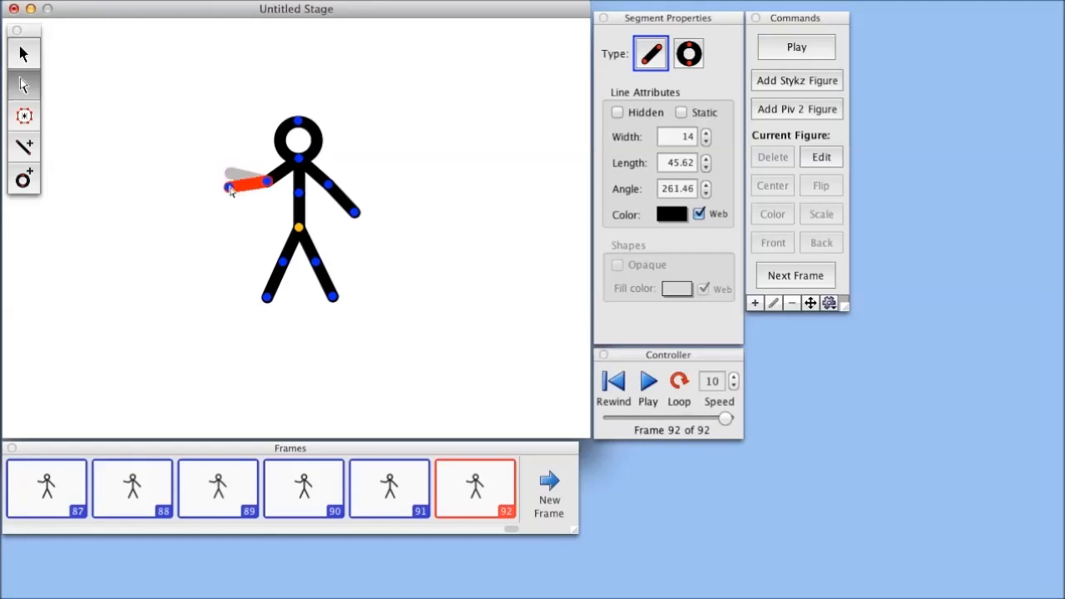
left_click(546, 493)
key("super+r")
key("super+r")
key("super+r")
key("super+r")
Lower the left-hand forearm in frame 97 to about 241°, in line with the upper arm, and hold the pose up to frame 102.
left_click_drag(231, 191, 237, 214)
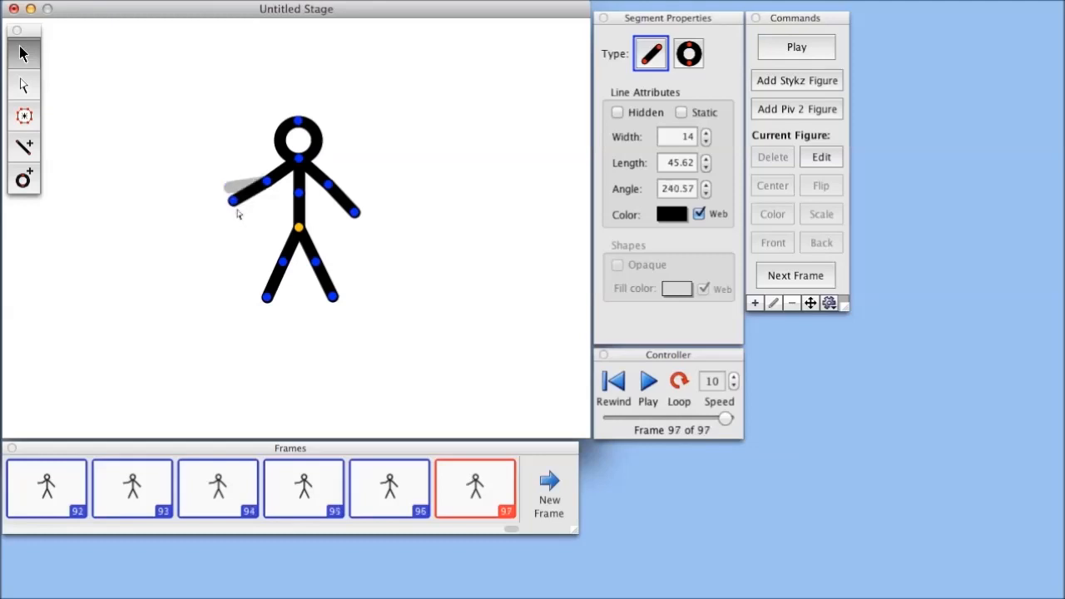
left_click(546, 498)
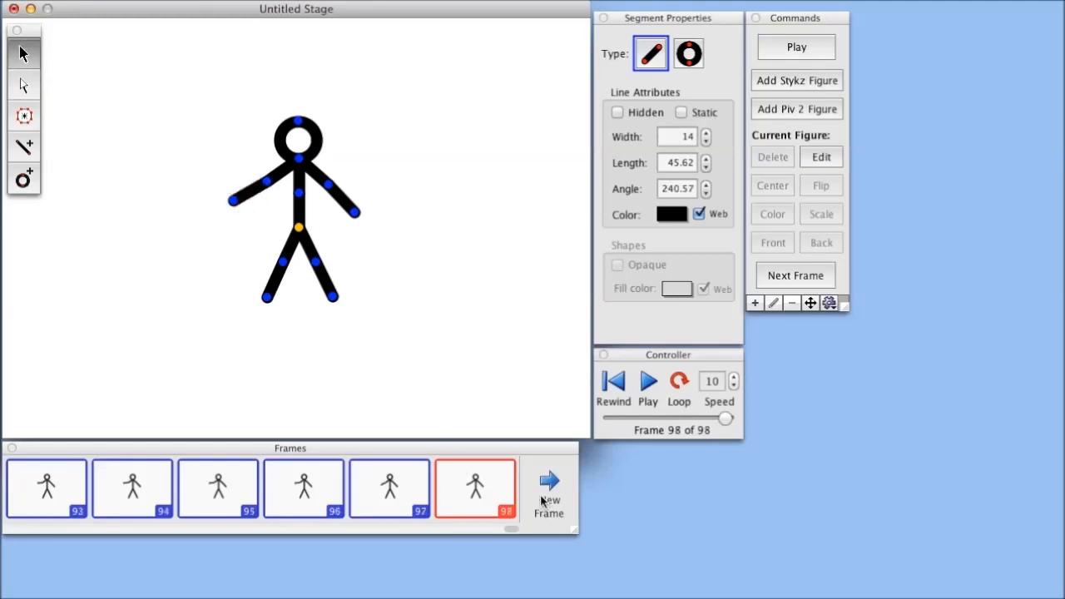
key("super+r")
key("super+r")
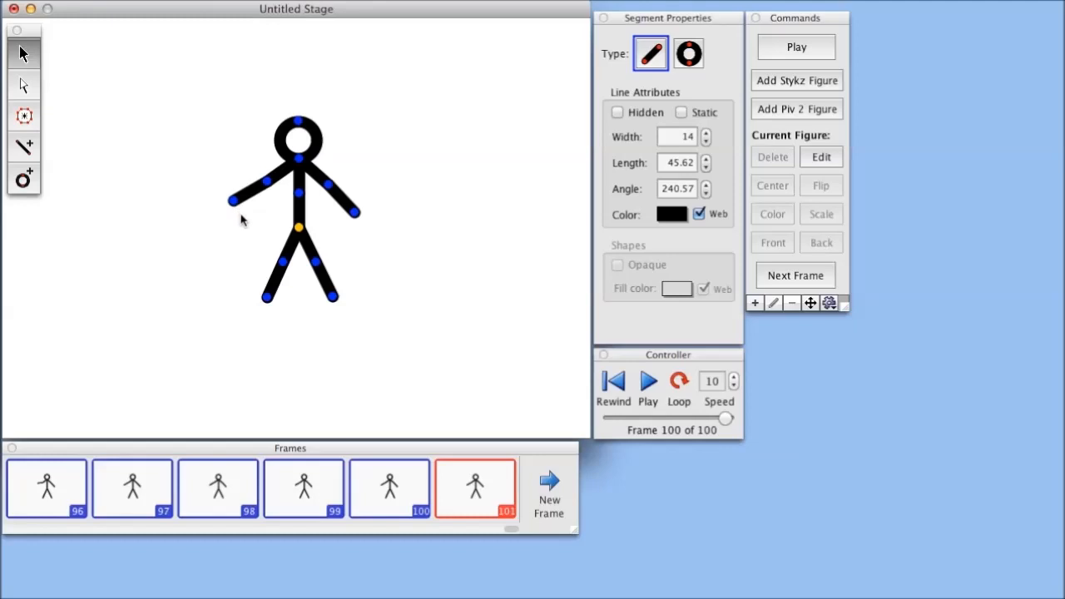
key("super+r")
key("super+r")
Lower the left-hand forearm to about 219° in frame 102 and hold the resting pose over new frames up to frame 109.
left_click_drag(233, 201, 242, 211)
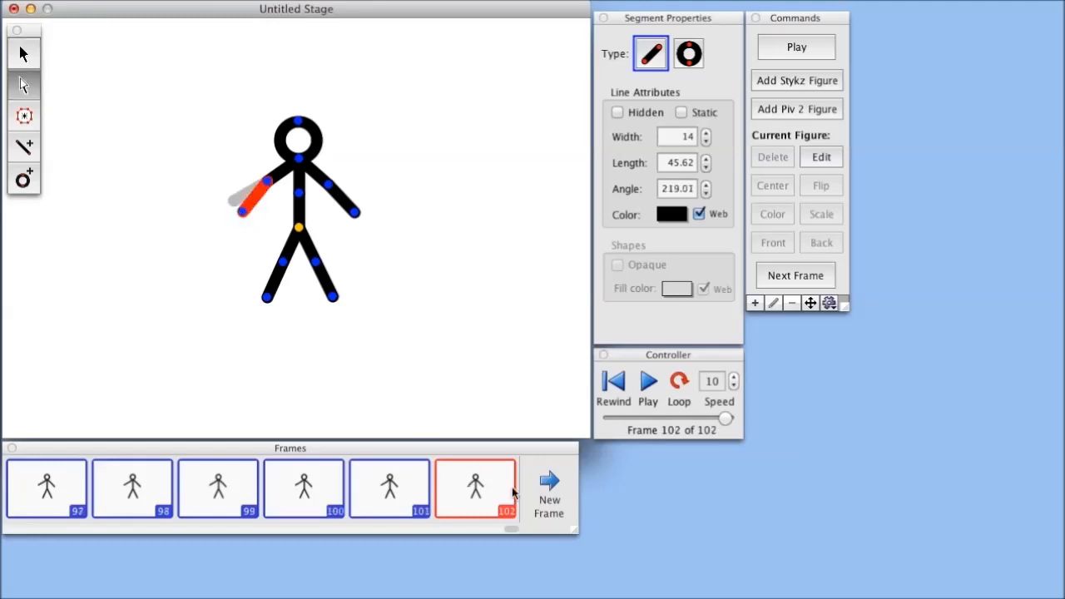
left_click(540, 499)
left_click(537, 496)
key("super+r")
key("super+r")
key("super+r")
key("super+r")
key("super+r")
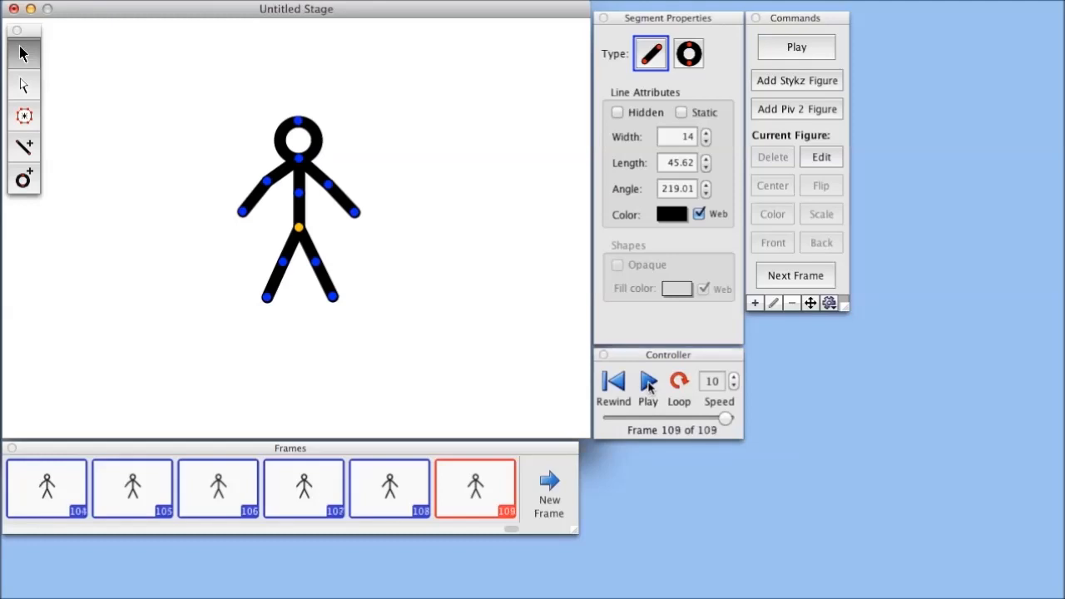
Play the whole animation in the preview player to check both waves, and return to the stage.
left_click(648, 381)
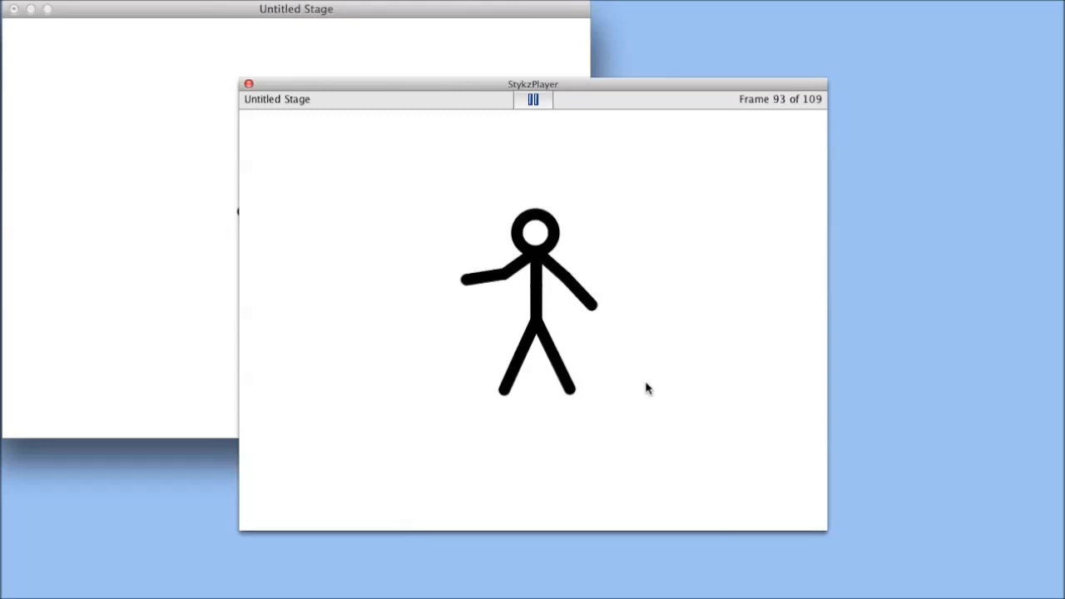
left_click(533, 99)
left_click(573, 103)
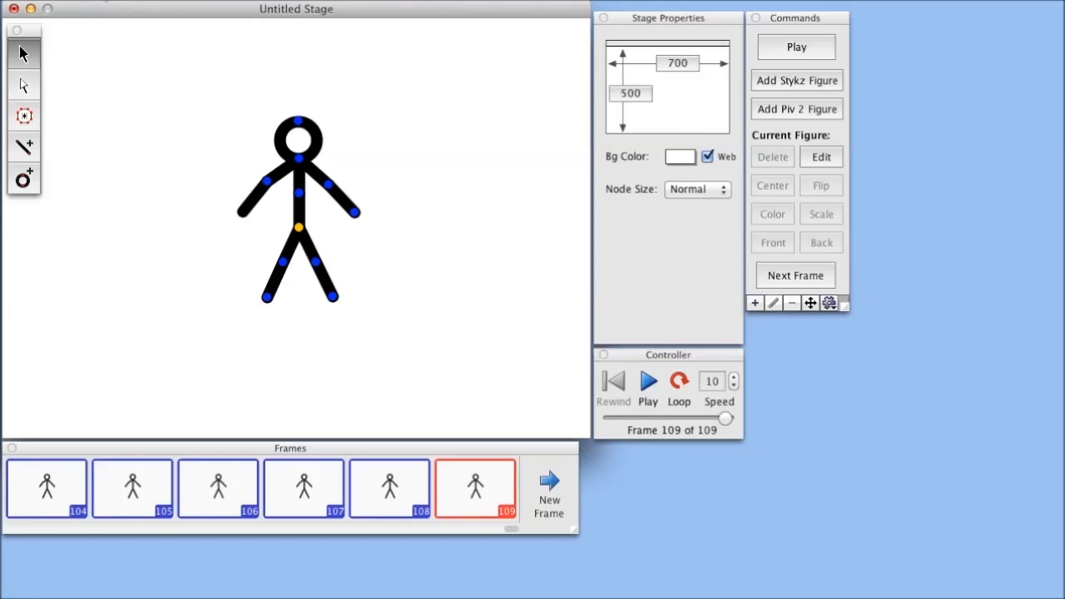
Save the project as Test.stykz in the Animations folder.
left_click(106, 1)
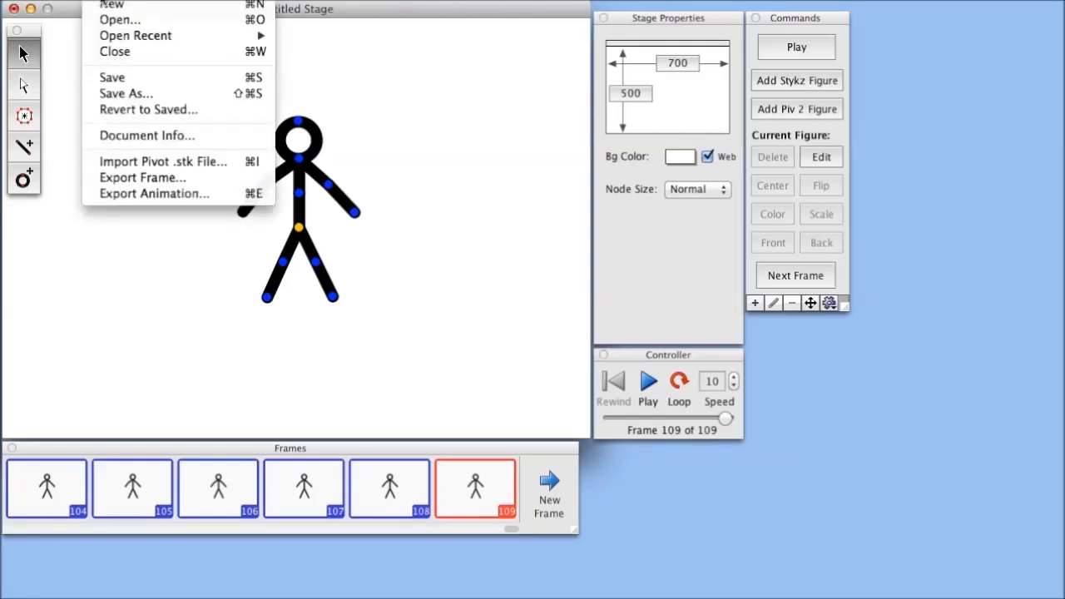
left_click(136, 94)
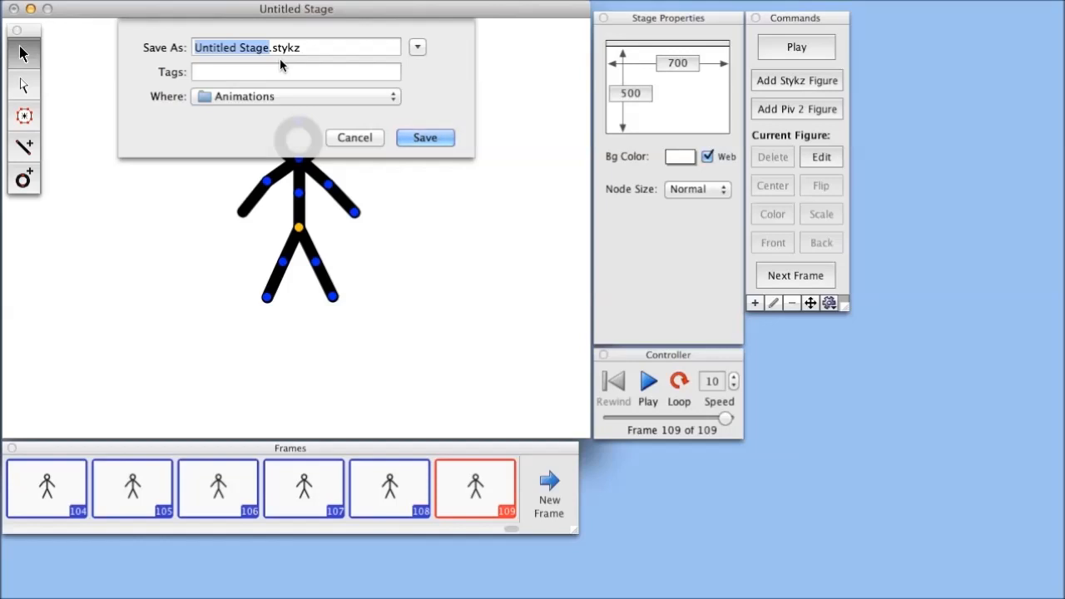
type("Test")
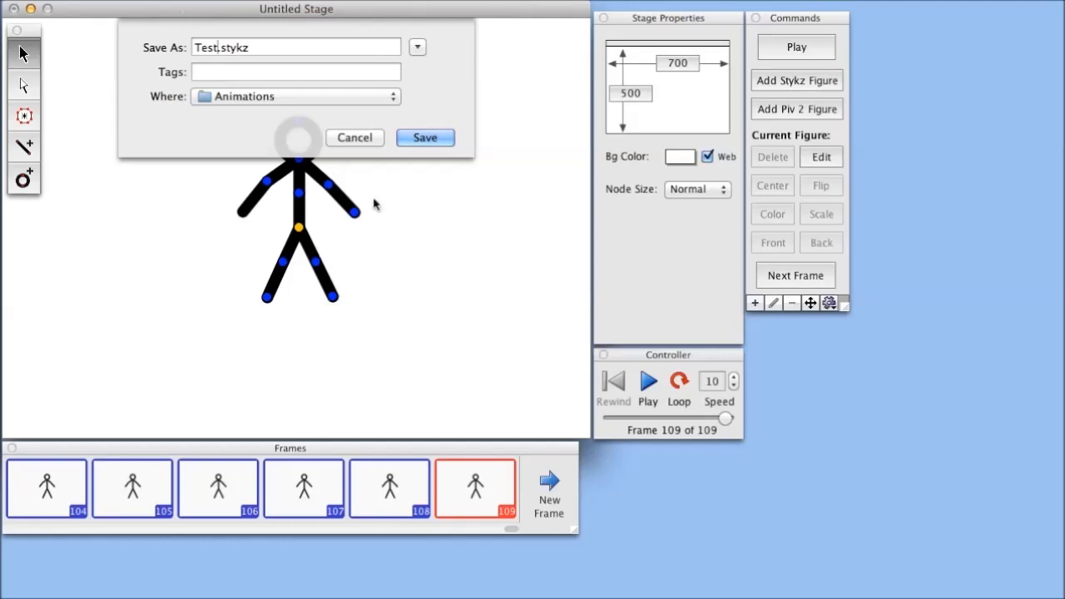
left_click(427, 139)
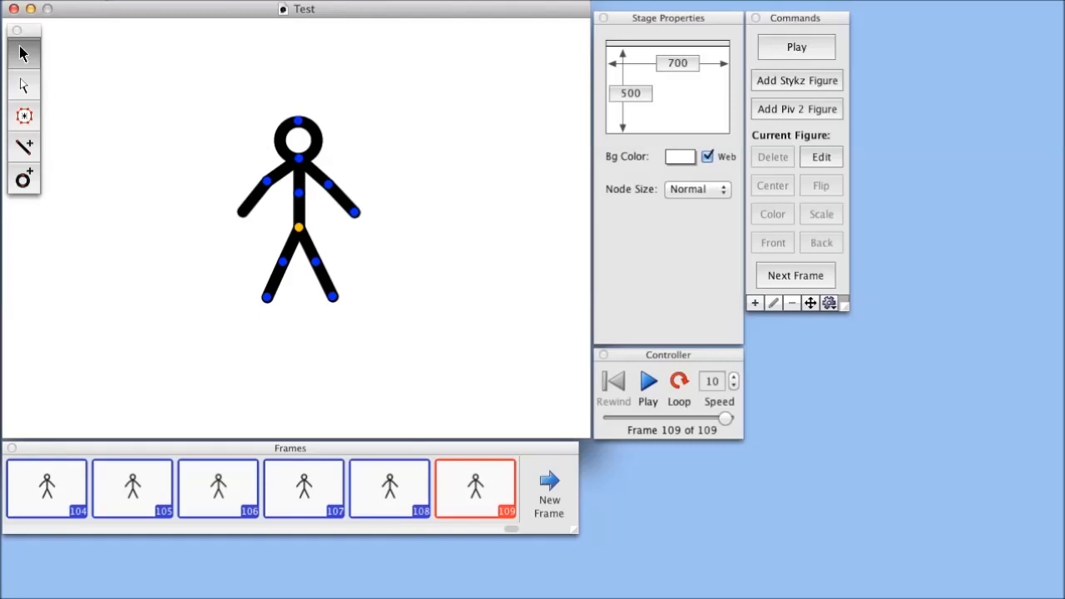
Export the animation to the Animations folder as a QuickTime movie named Test, with Animation compression, frame rate 10 and 50 percent size.
left_click(102, 0)
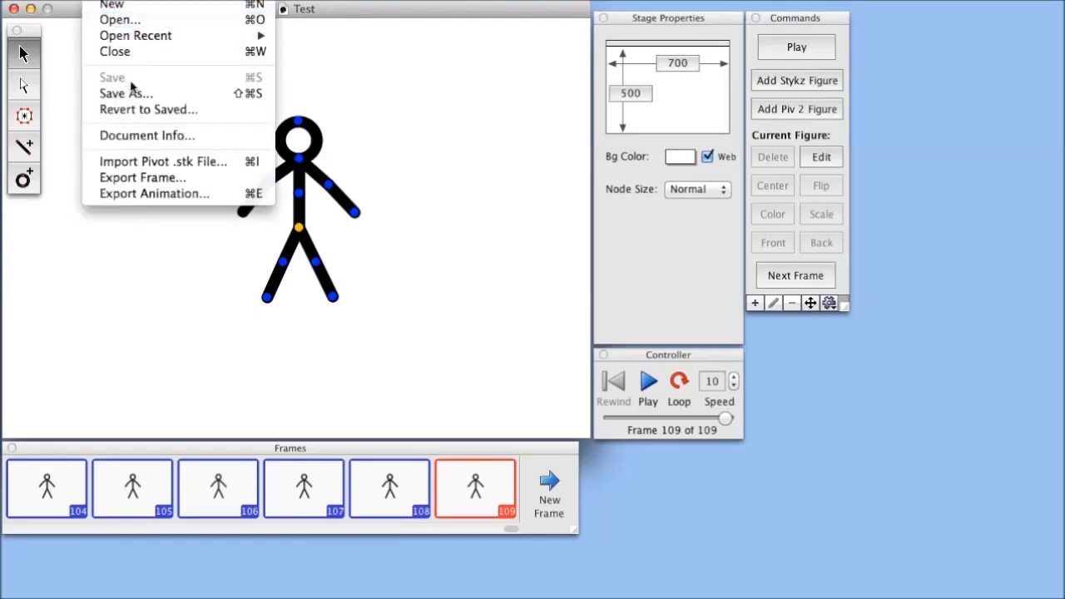
left_click(148, 194)
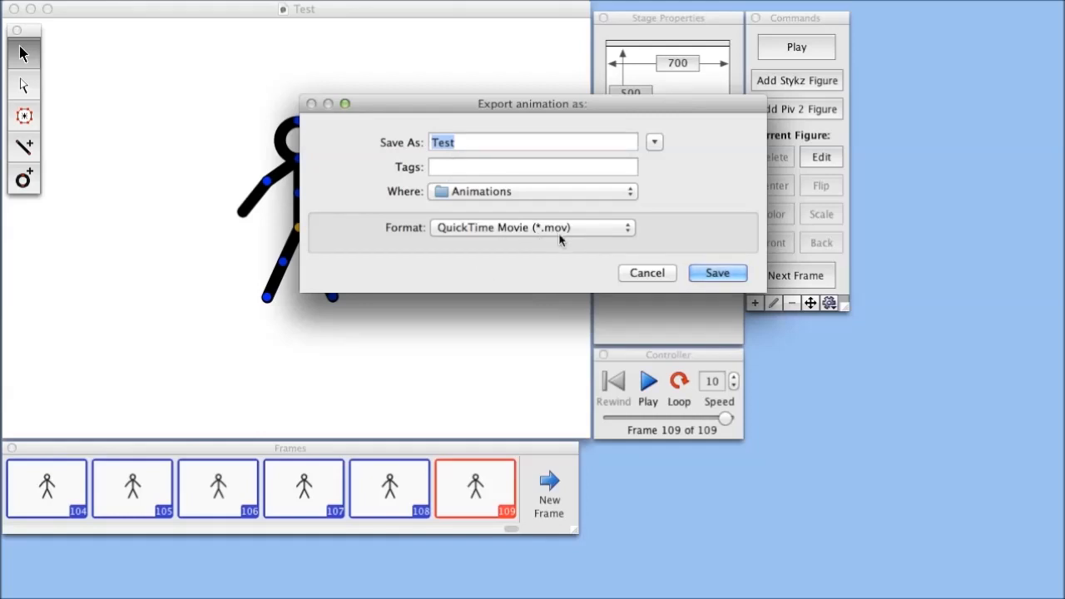
left_click(729, 274)
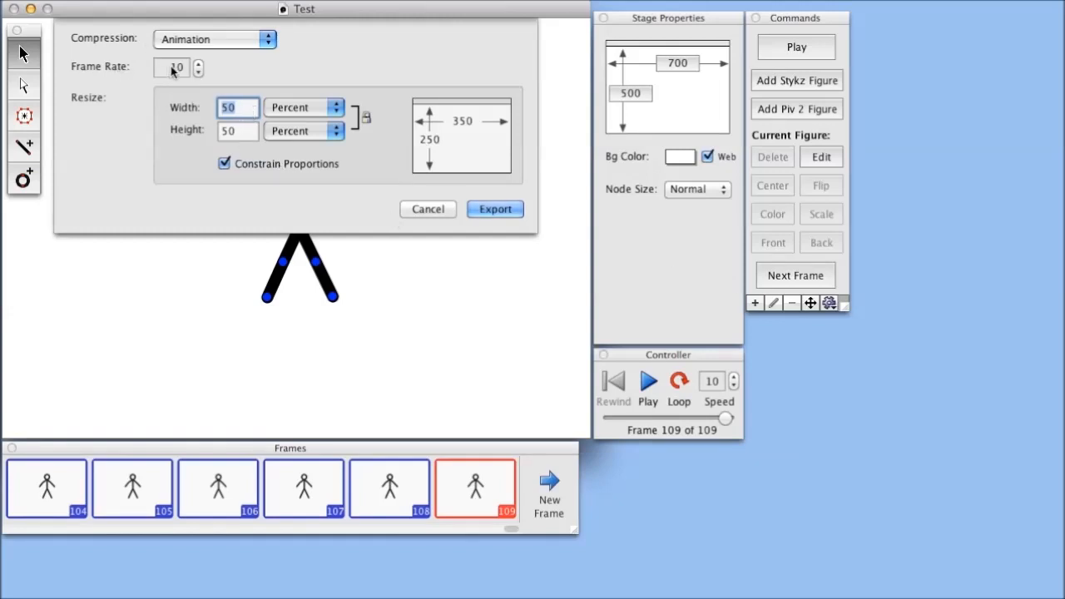
left_click(505, 214)
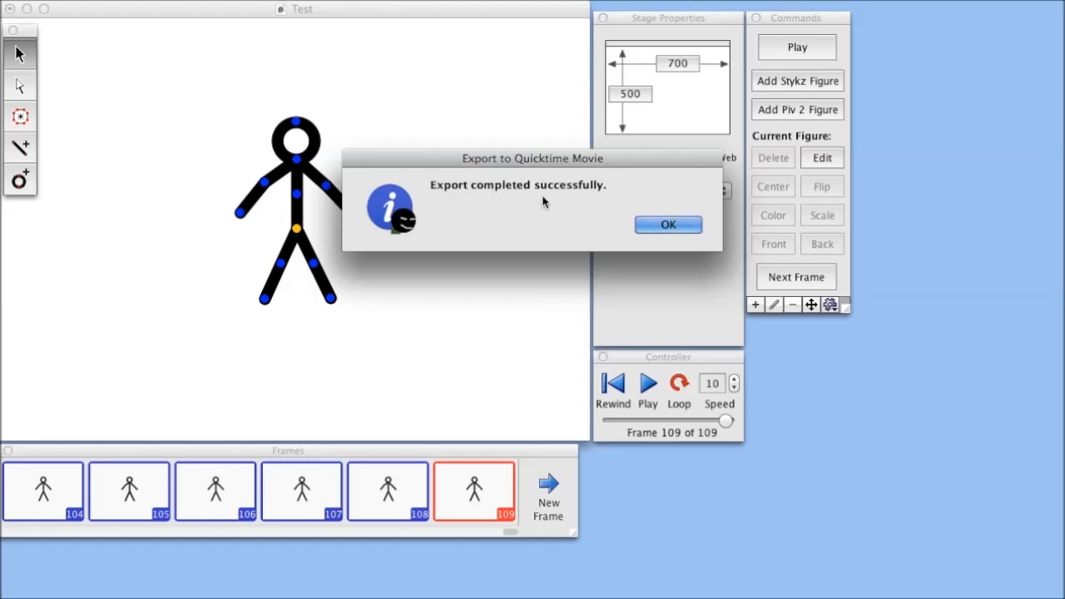
left_click(679, 232)
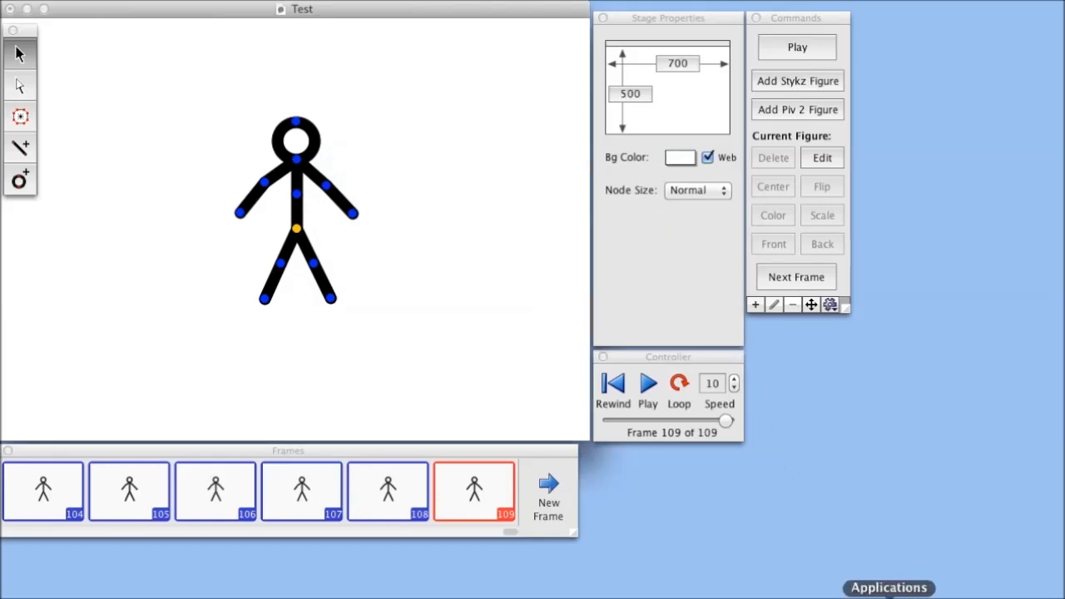
Open the Animations folder in Finder and open the exported Test.mov in QuickTime Player.
left_click(888, 596)
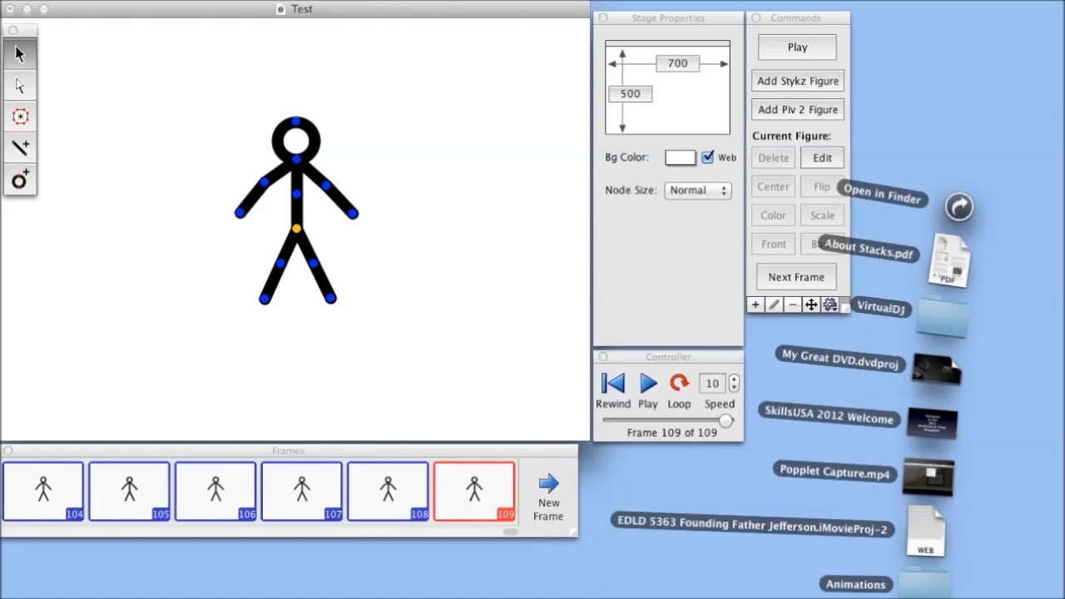
left_click(926, 587)
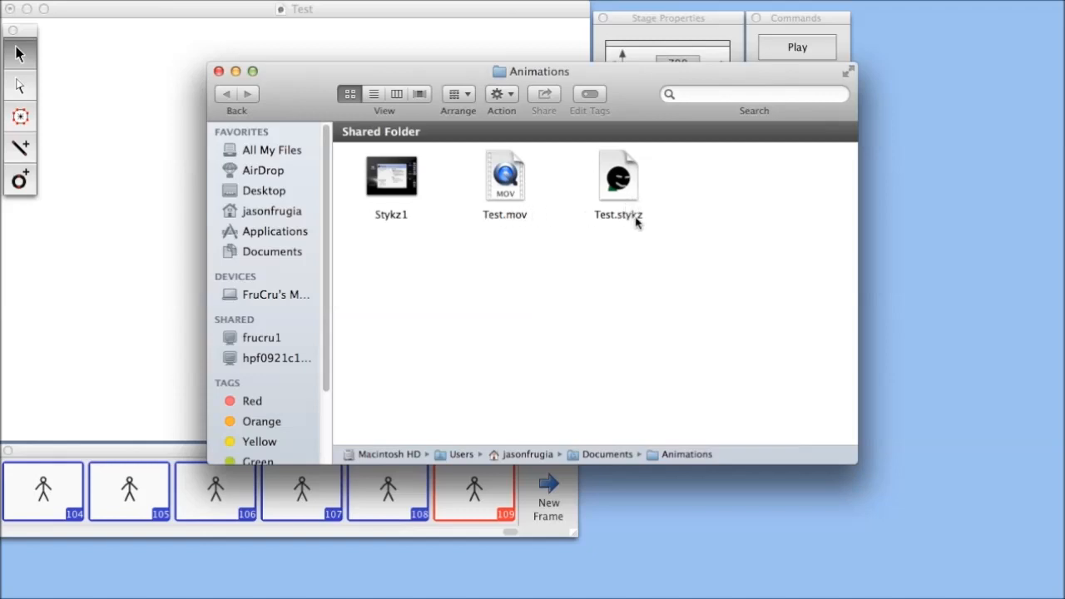
left_click(512, 196)
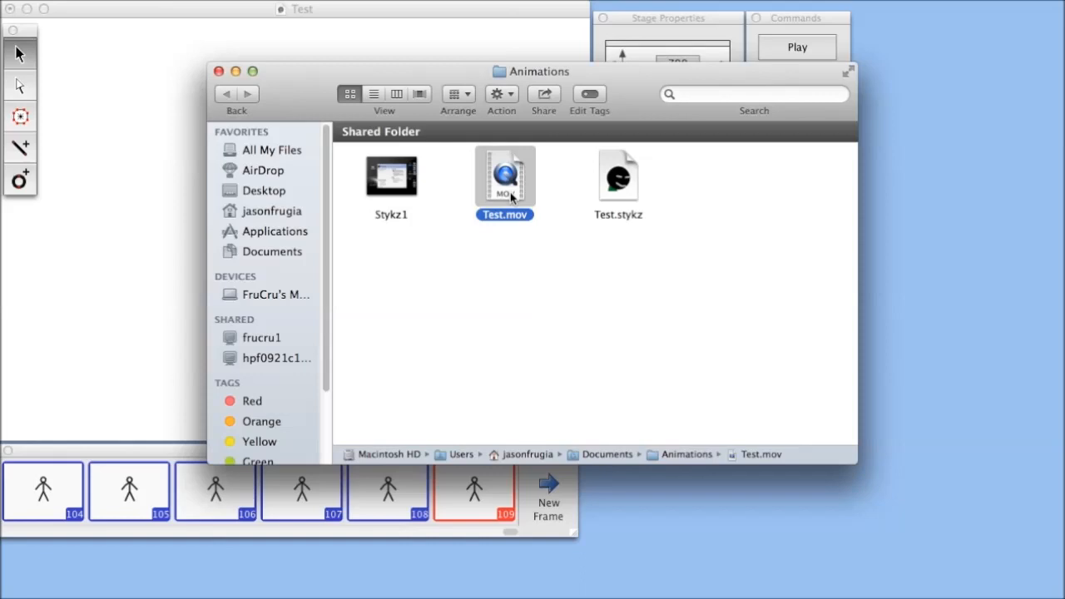
double_click(511, 196)
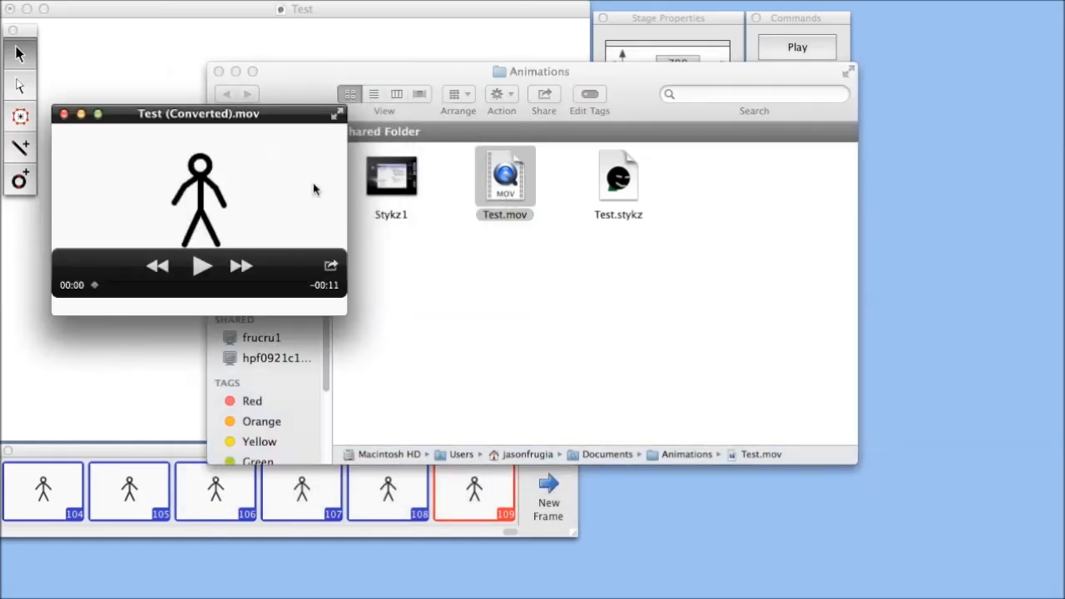
Play the exported movie in full screen, pause it near the end and leave full screen.
left_click(338, 117)
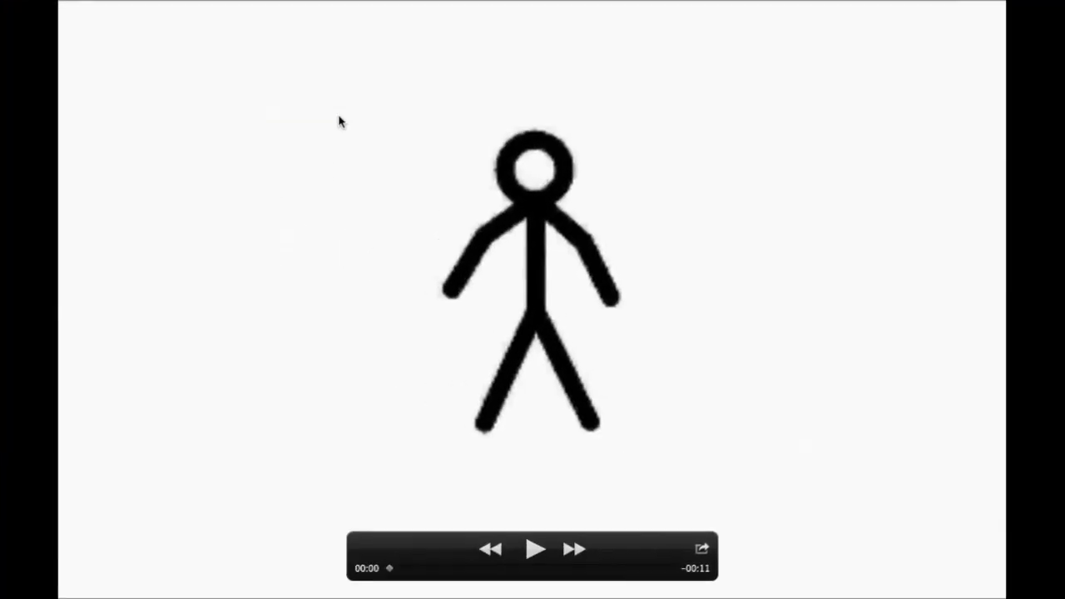
left_click(535, 551)
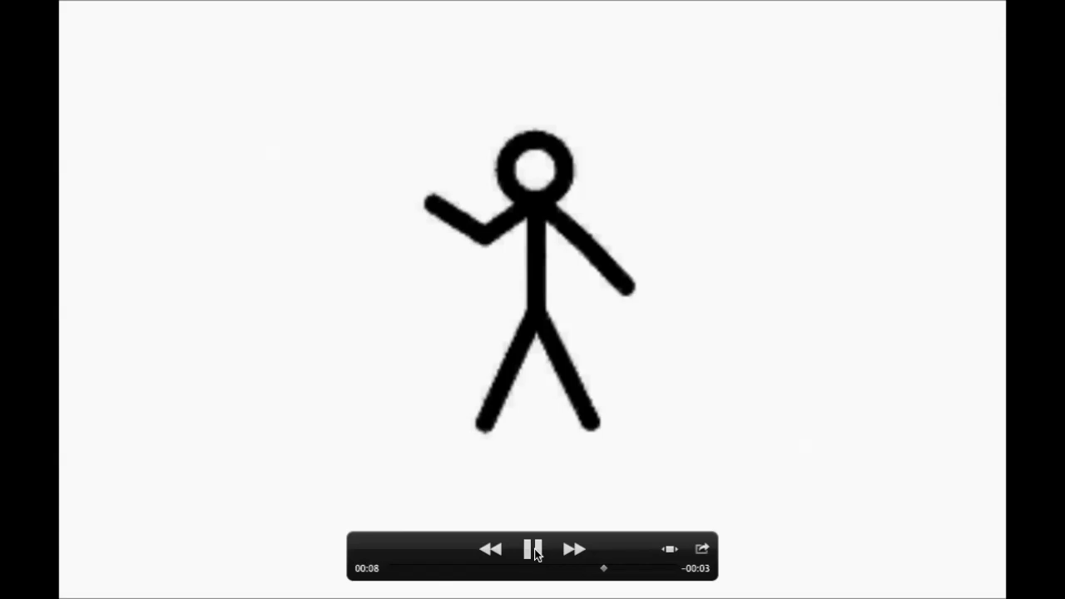
left_click(533, 550)
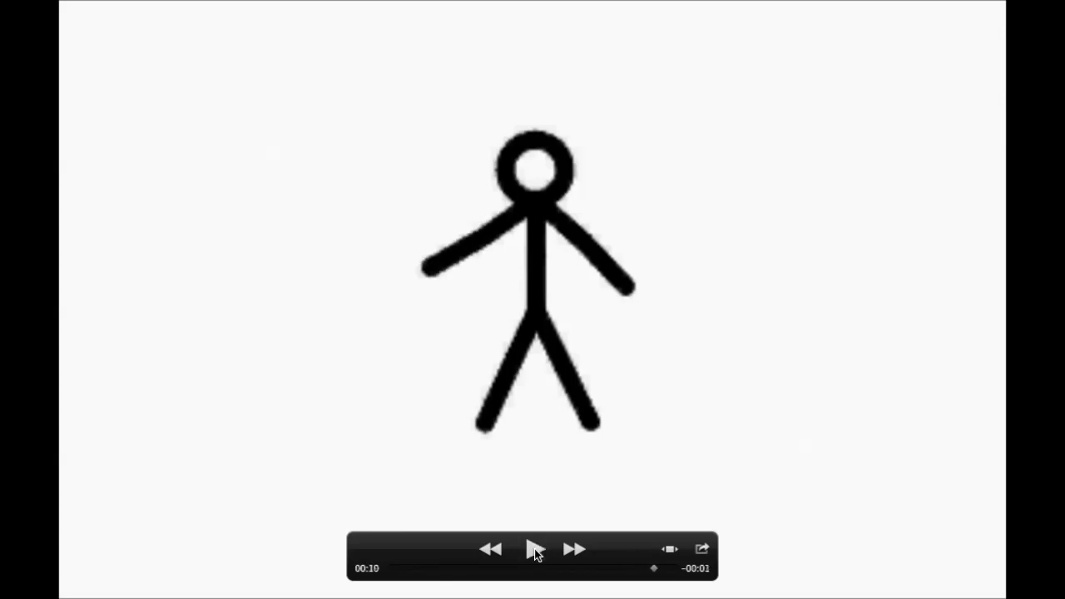
key("Escape")
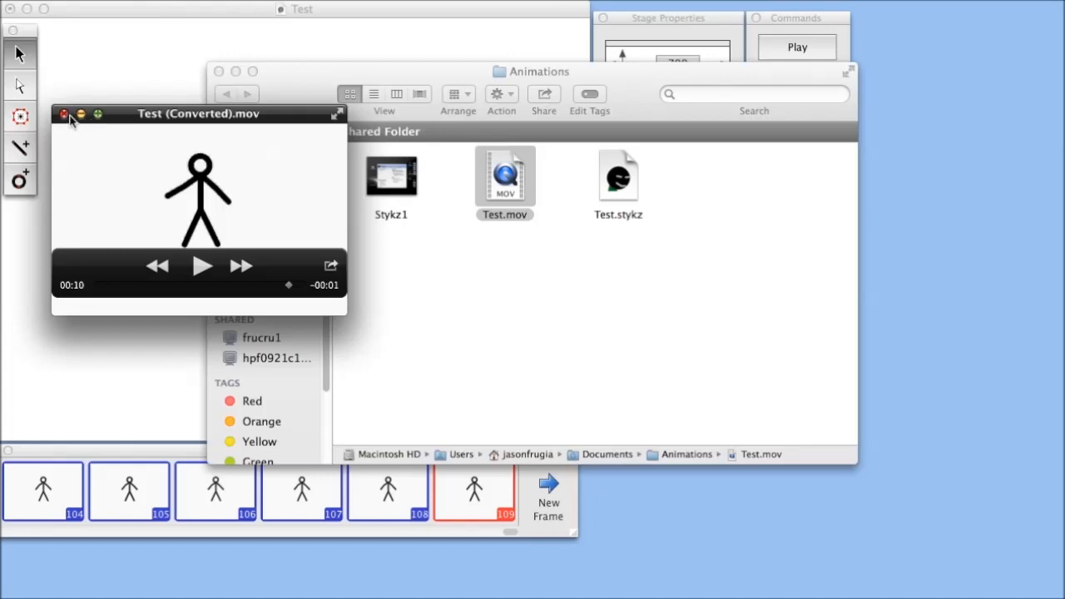
Close the movie, keeping it as Test (Converted) in the Animations folder, and close the folder window.
left_click(65, 117)
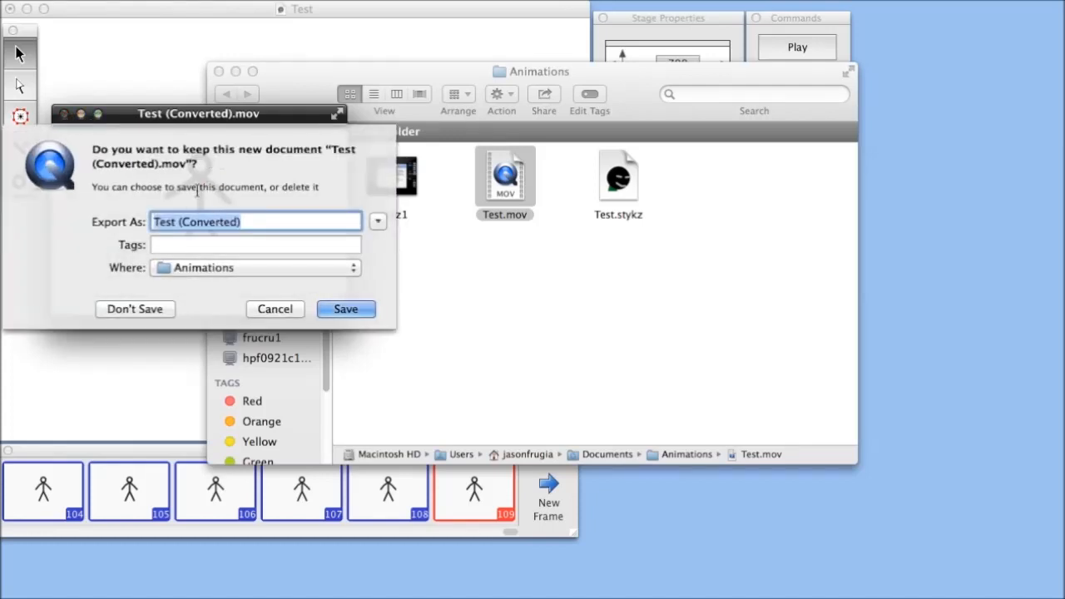
left_click(353, 311)
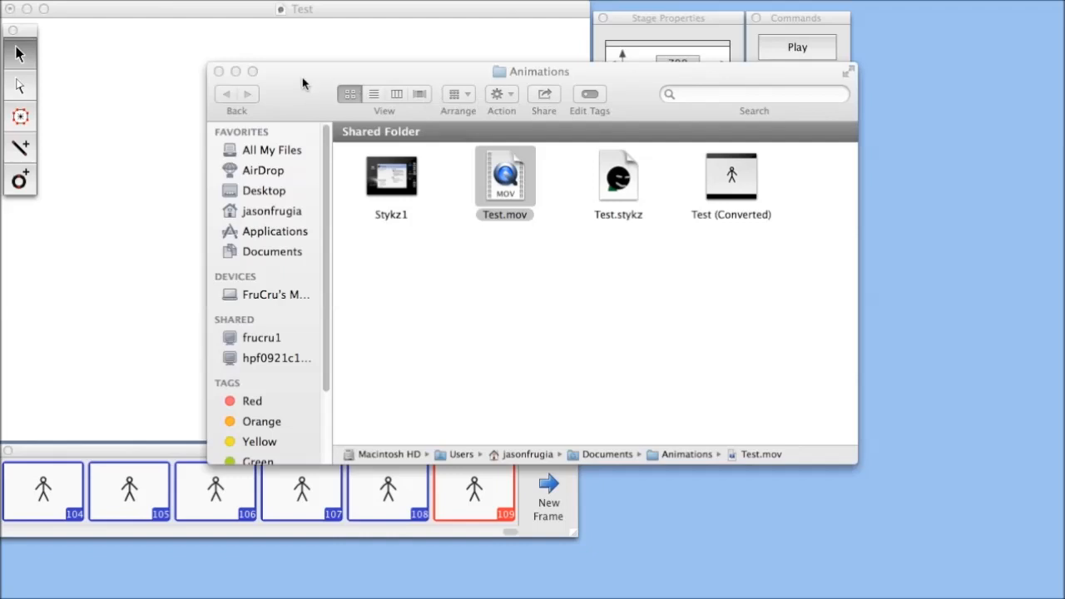
left_click(218, 72)
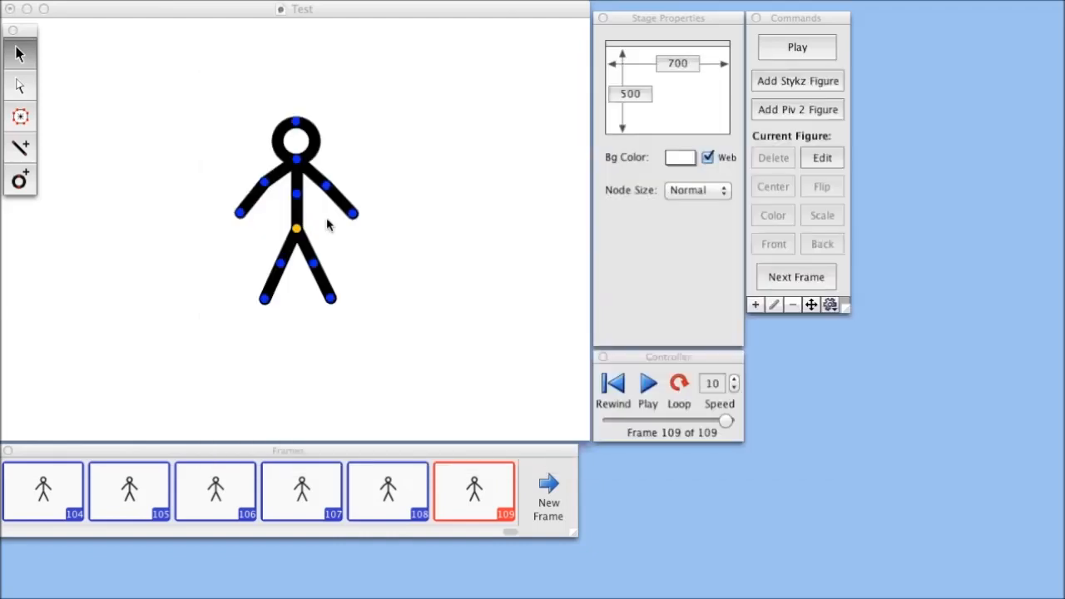